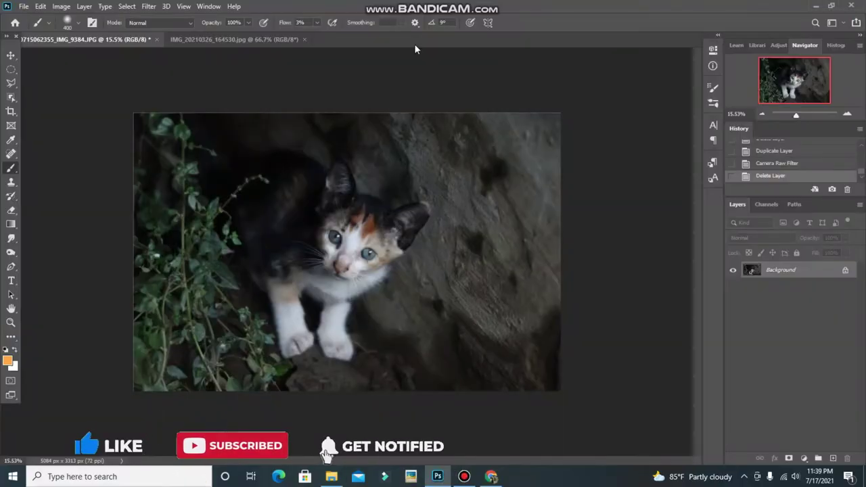
Zoom in slightly and duplicate the kitten photo's Background layer as Layer 1
scroll(345, 271, up, 1)
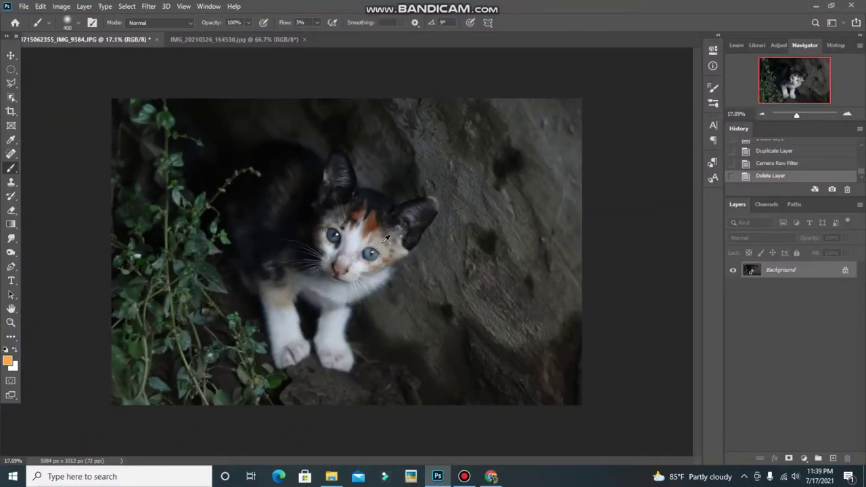
scroll(369, 256, up, 1)
key(ctrl+j)
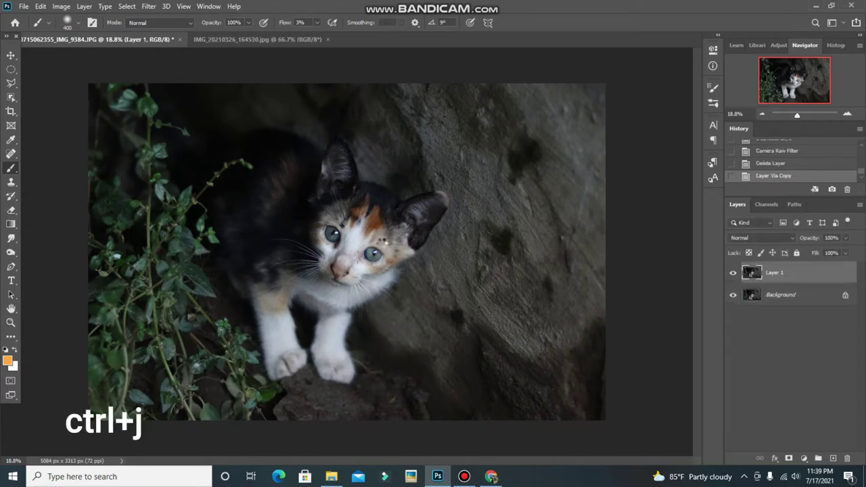
In Camera Raw, raise contrast, set shadows +100 and whites -28, and add texture, clarity and dehaze
key(ctrl+shift+a)
mouse_move(655, 277)
mouse_down()
mouse_move(667, 276)
mouse_move(612, 293)
mouse_up()
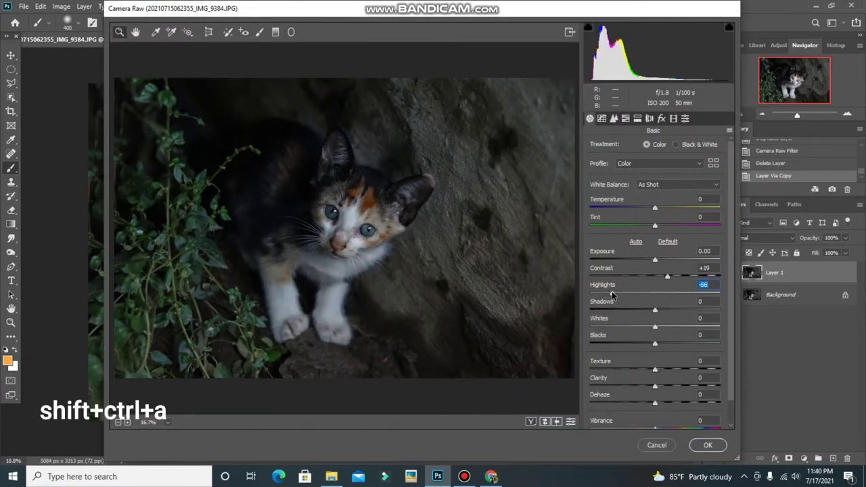
drag(655, 311, 720, 311)
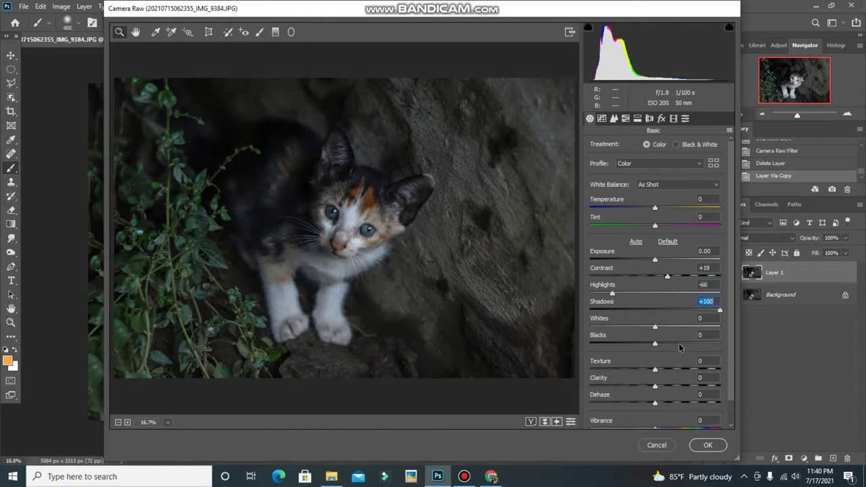
mouse_move(655, 328)
mouse_down()
mouse_move(636, 327)
mouse_move(640, 347)
mouse_move(680, 371)
mouse_up()
scroll(662, 369, down, 1)
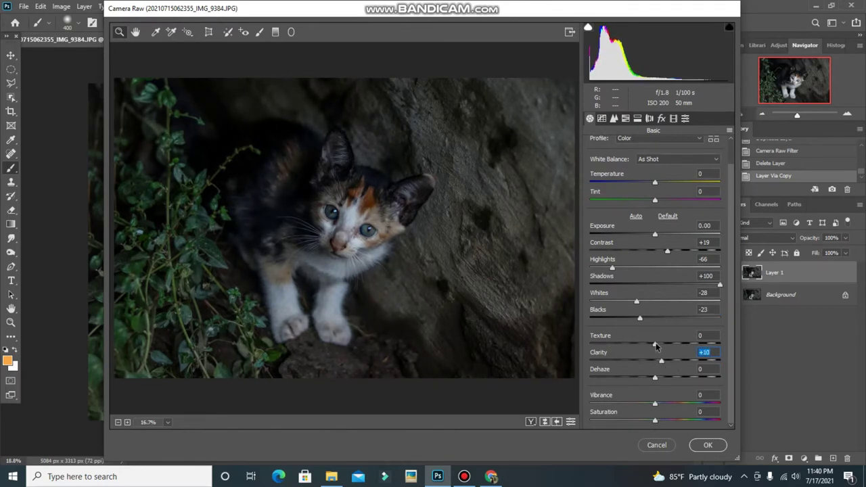
drag(655, 343, 668, 345)
mouse_move(655, 377)
mouse_down()
mouse_move(667, 379)
mouse_move(674, 404)
mouse_up()
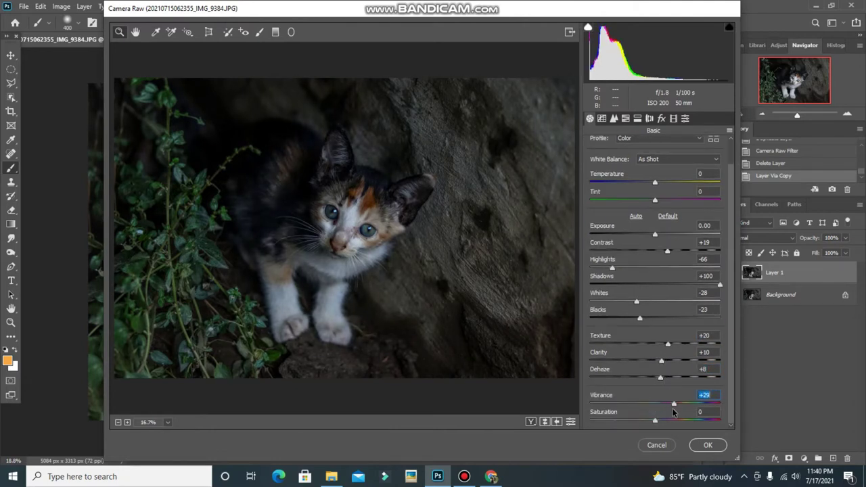
scroll(641, 343, up, 1)
Shift Greens and Aquas hues toward teal, raise Aquas saturation to +21, and reset Greens saturation
click(626, 119)
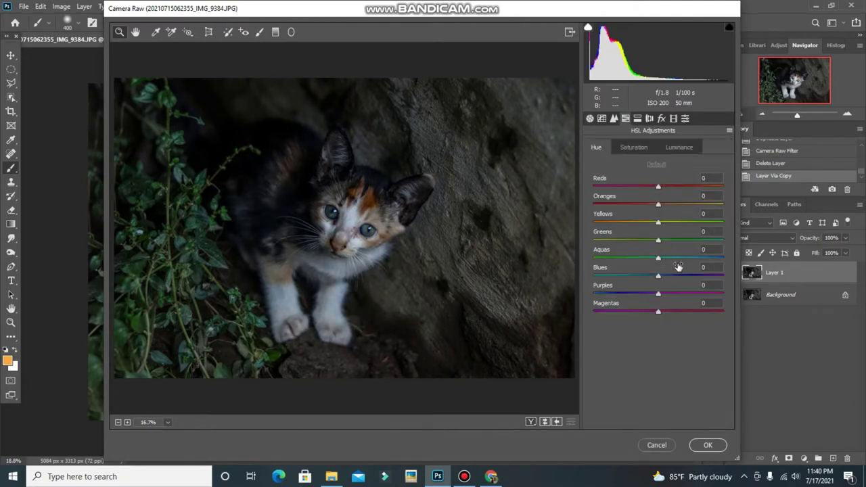
drag(658, 241, 722, 241)
drag(658, 257, 759, 251)
click(639, 148)
drag(663, 259, 671, 271)
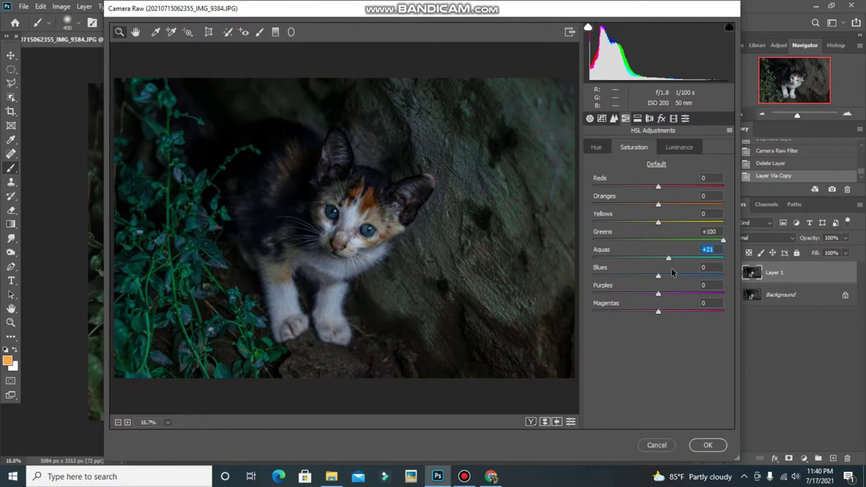
drag(688, 237, 655, 236)
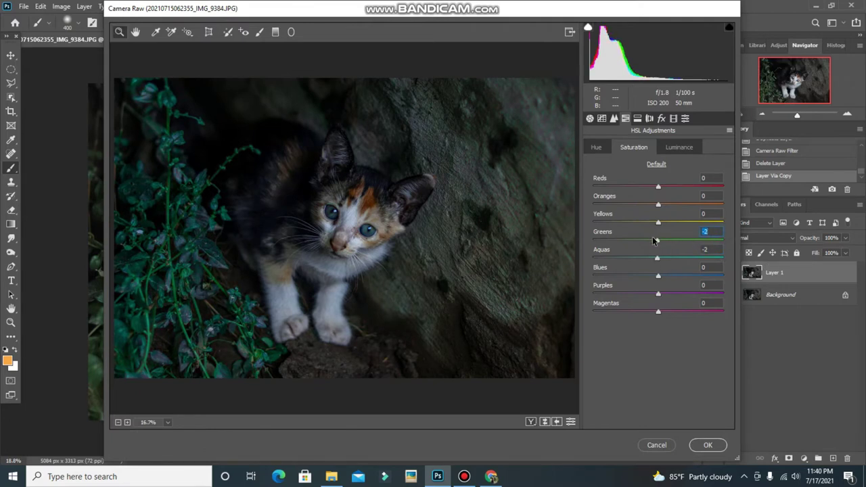
Set sharpening to 23 and luminance noise reduction to 36, then apply the Camera Raw edits
click(614, 119)
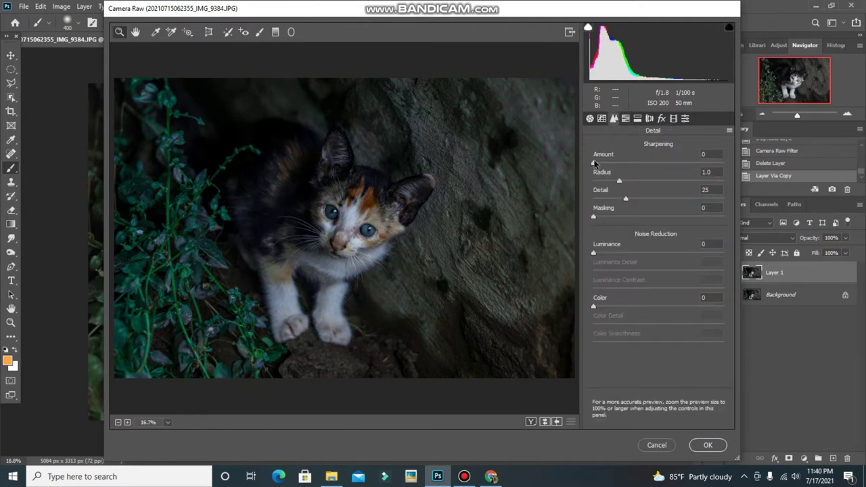
text(3)
drag(605, 253, 640, 263)
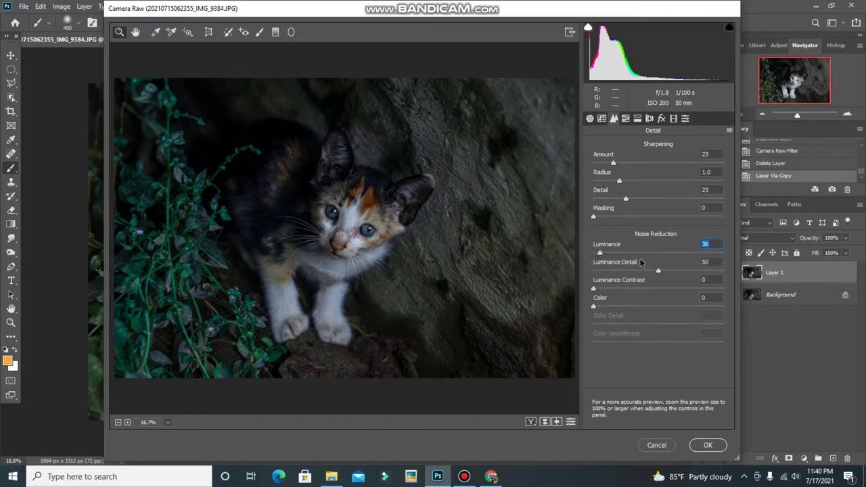
click(589, 118)
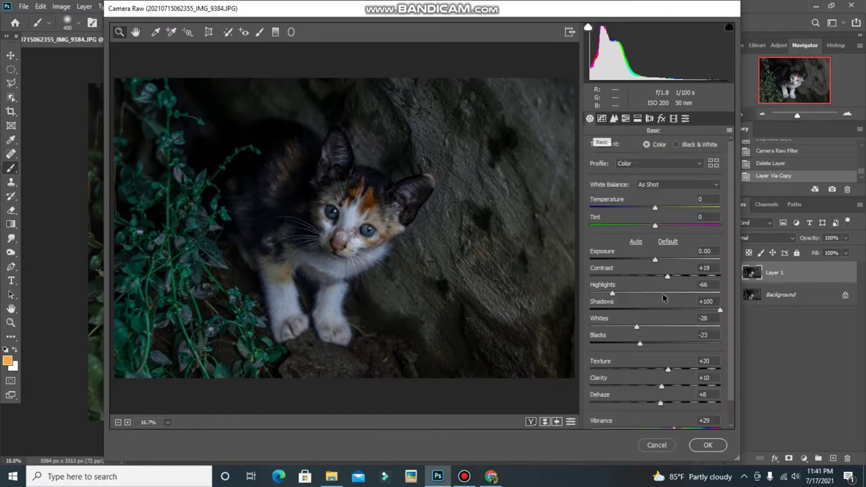
click(707, 444)
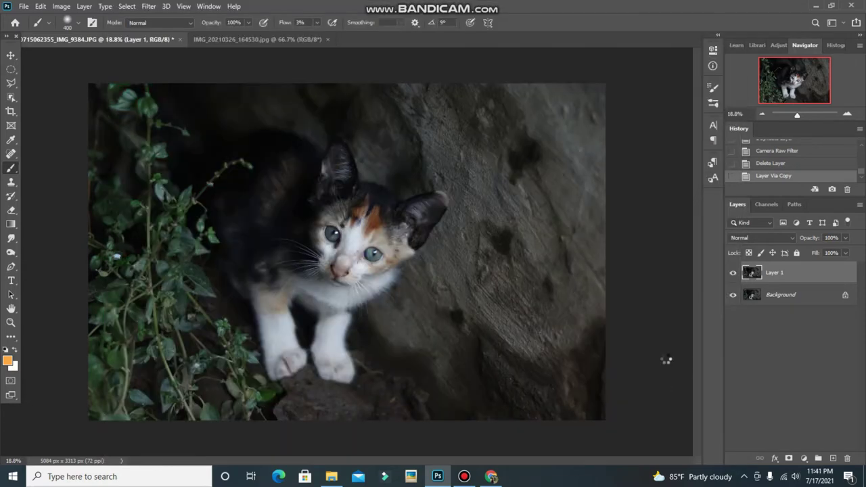
Duplicate the graded layer as Layer 1 copy and set Aquas hue +100 in Camera Raw's HSL panel
key(ctrl+j)
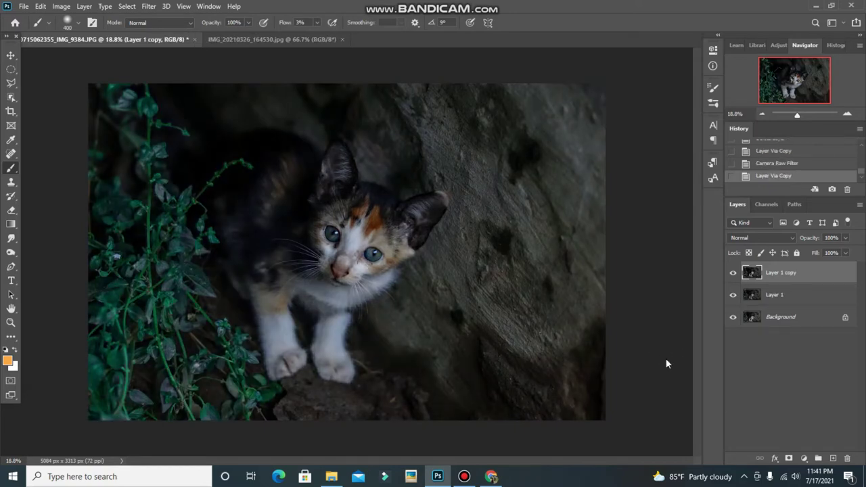
key(ctrl+shift+a)
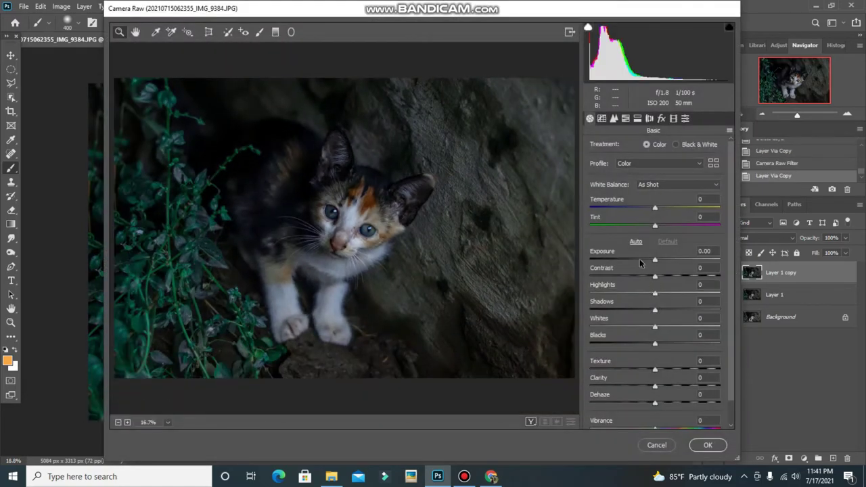
click(625, 119)
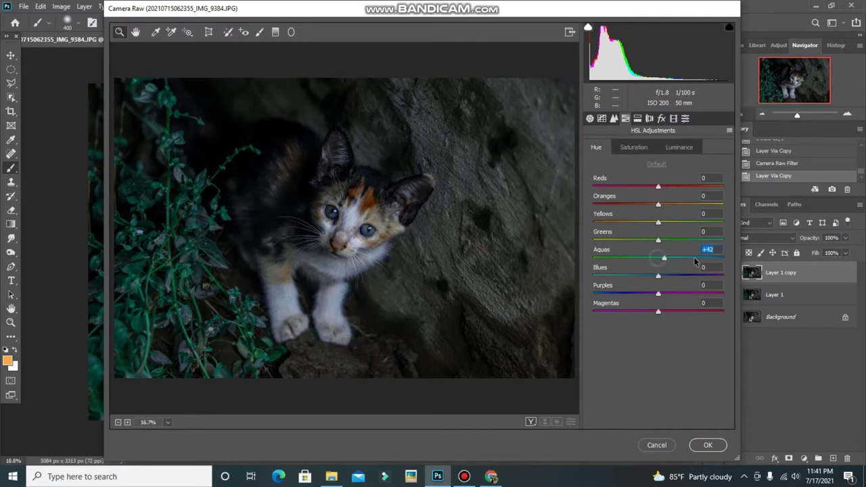
click(634, 147)
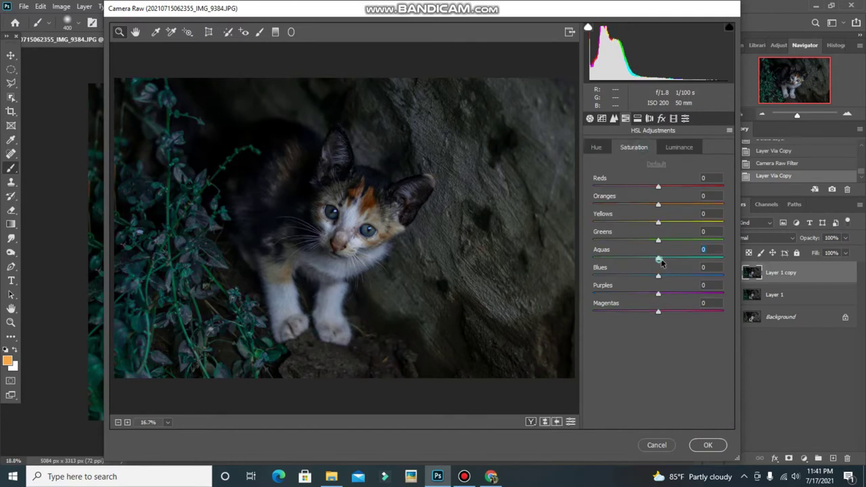
click(673, 150)
text(-26)
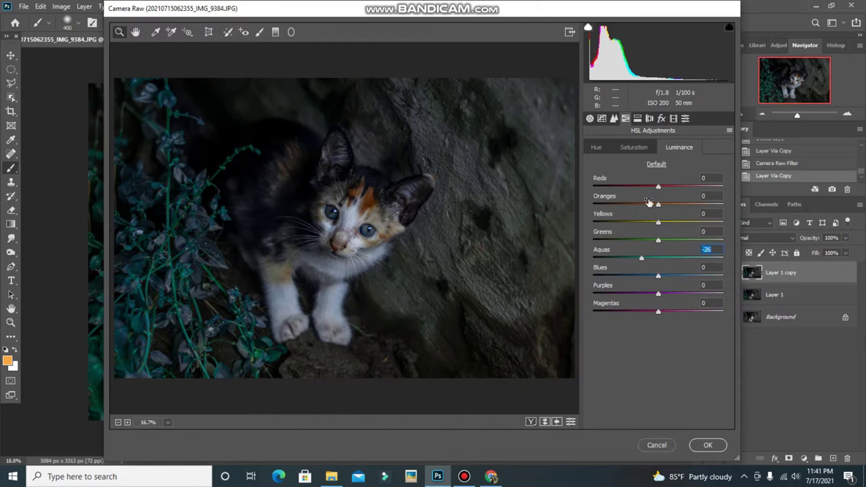
click(597, 147)
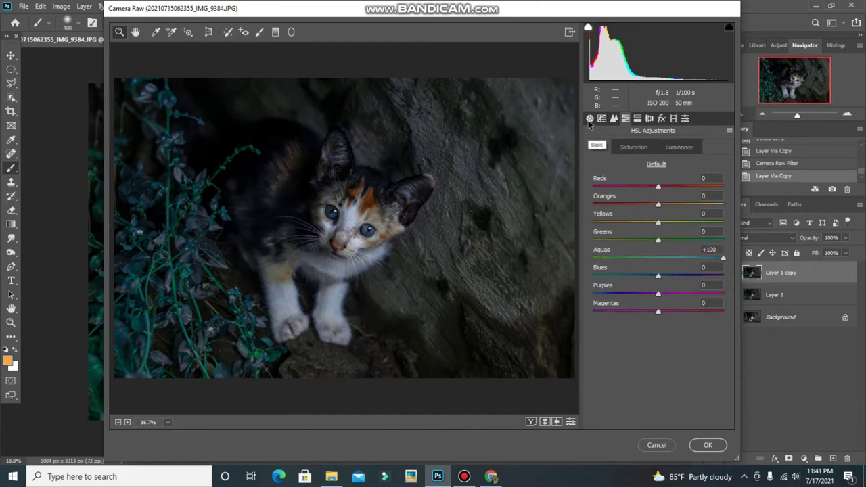
Zoom the Camera Raw preview in on the kitten's face and back out
drag(369, 230, 384, 248)
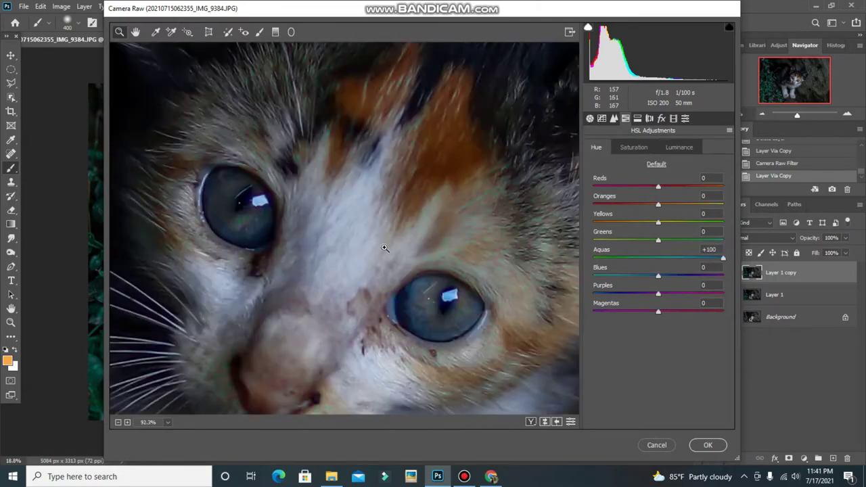
alt+click(385, 249)
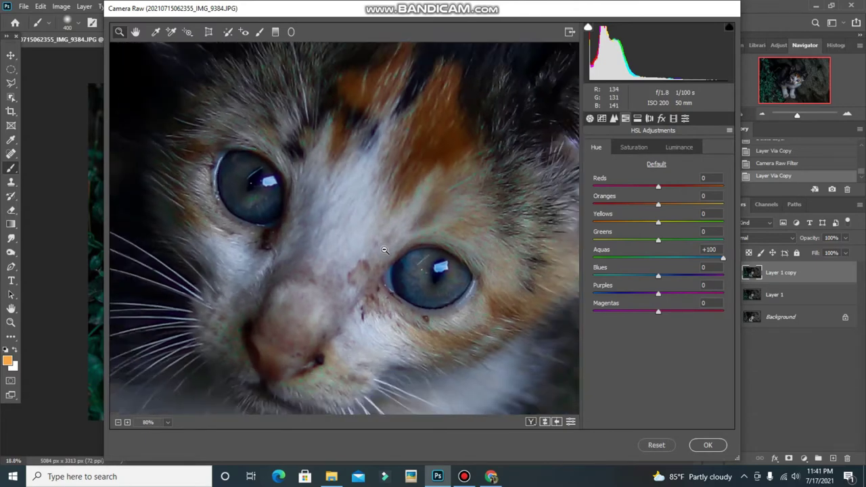
alt+click(385, 250)
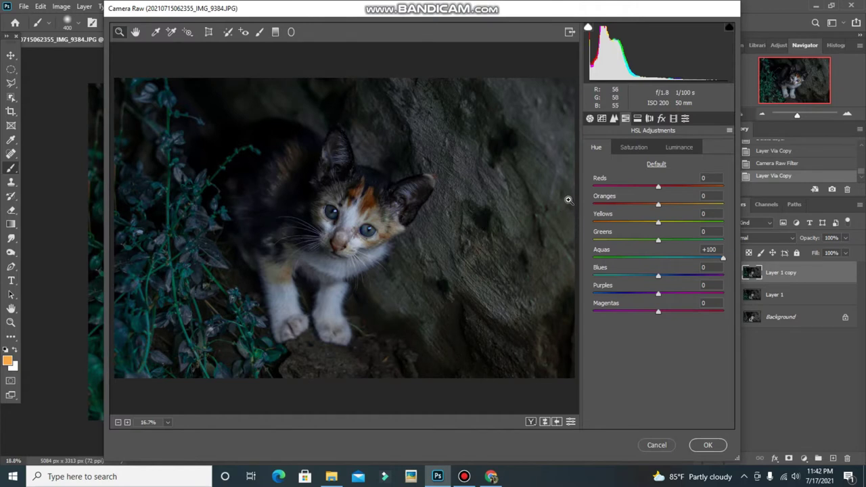
click(637, 119)
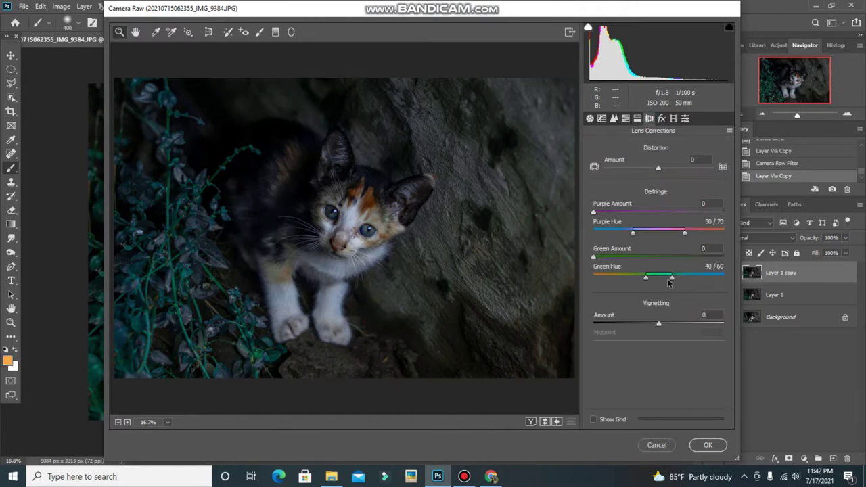
In Effects, set Post Crop Vignetting to Amount -40, Midpoint 12, Roundness +21, Feather 72
click(661, 119)
drag(658, 261, 523, 278)
mouse_move(590, 296)
mouse_down()
mouse_move(629, 296)
mouse_move(690, 315)
mouse_up()
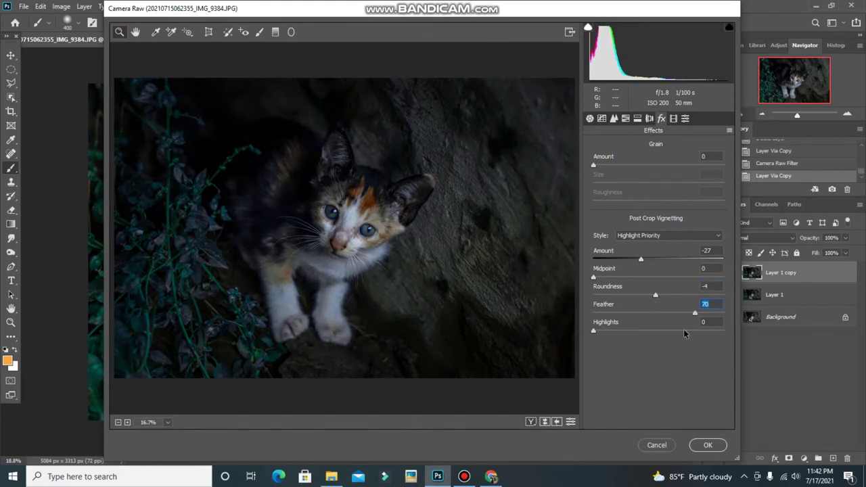
drag(739, 333, 686, 318)
drag(642, 262, 634, 261)
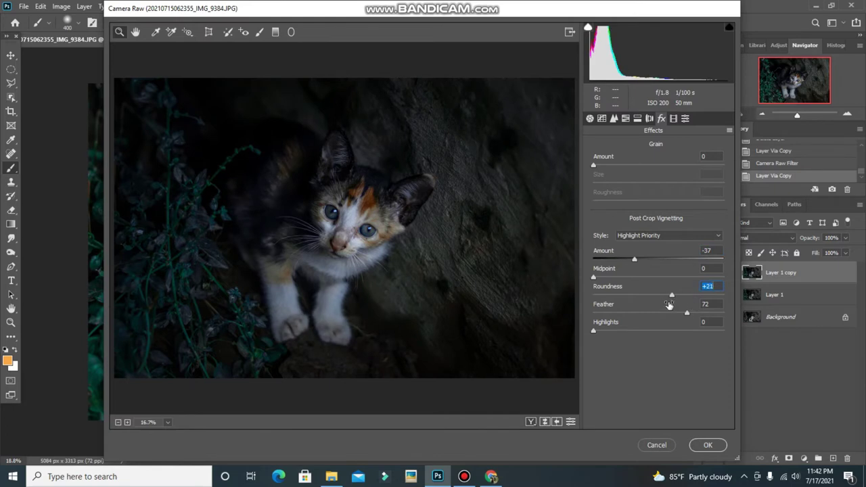
drag(594, 277, 632, 260)
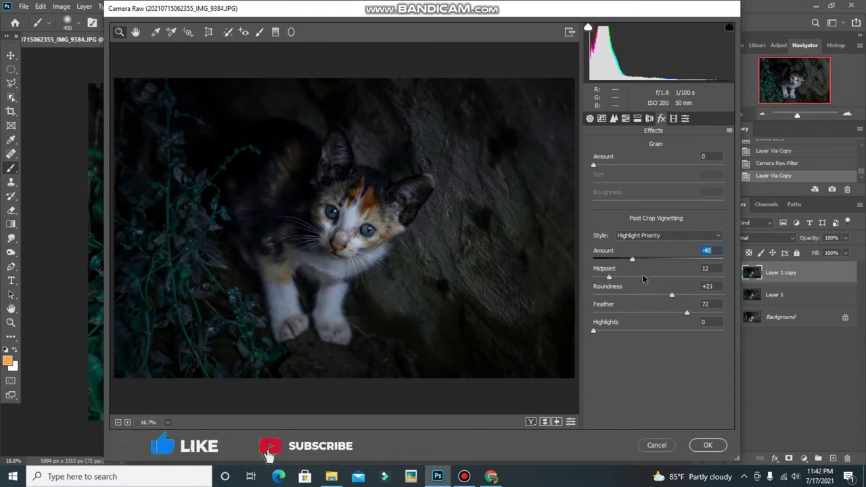
click(637, 119)
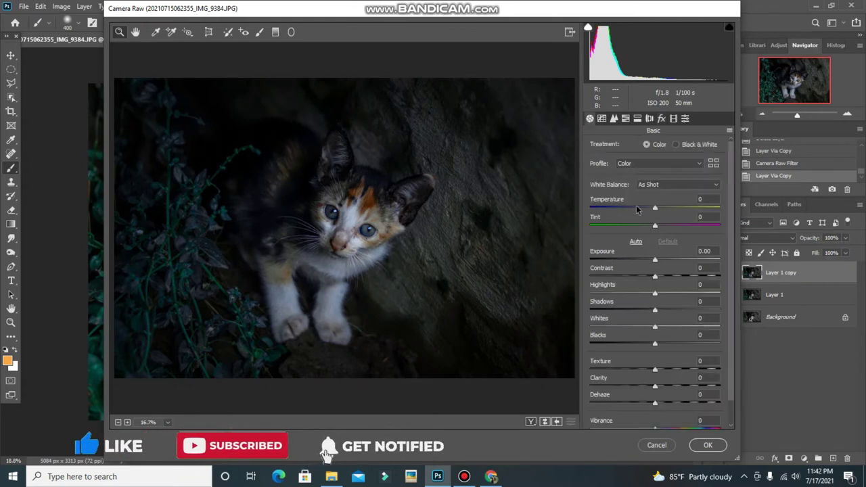
click(649, 119)
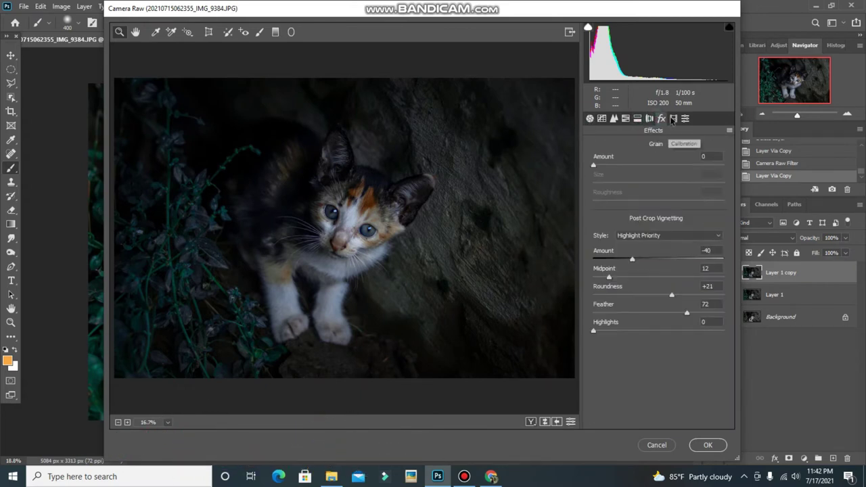
Shift the blue and green primary hues in Camera Raw Calibration
click(673, 119)
drag(657, 324, 673, 325)
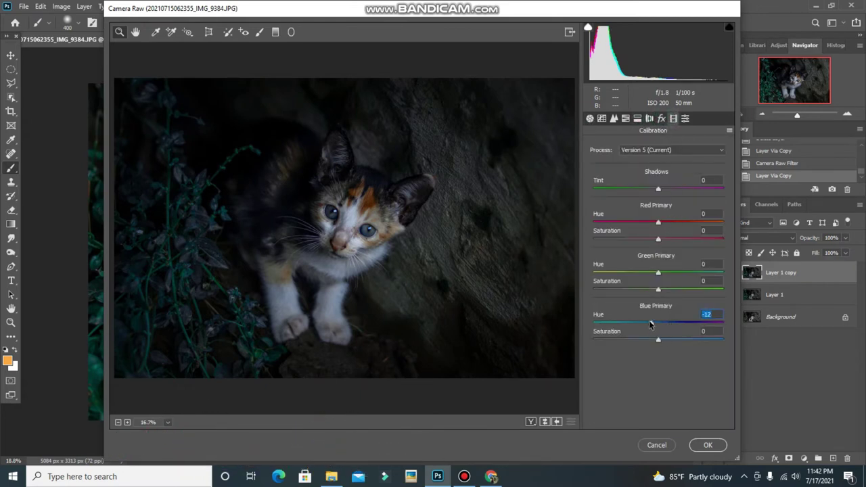
drag(658, 272, 682, 278)
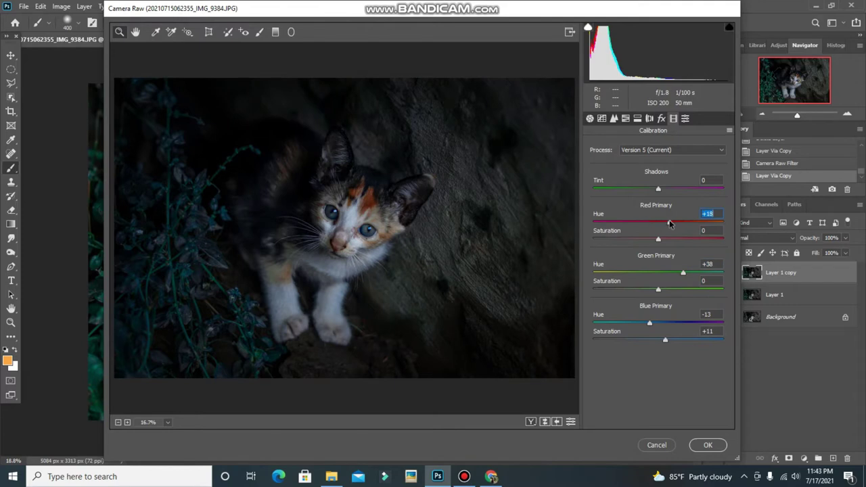
Split-tone the shadows blue with hue 216 and saturation 17, leaving highlights hue at 0
key(ctrl+alt+4)
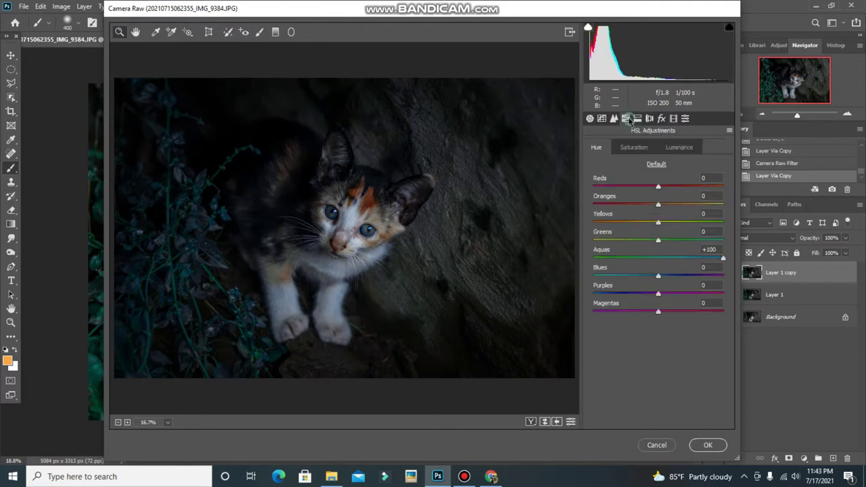
key(ctrl+alt+5)
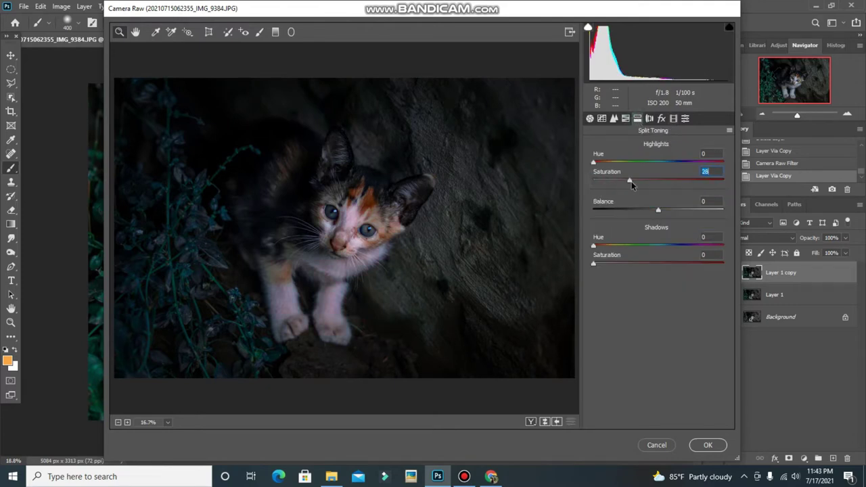
drag(594, 163, 763, 166)
mouse_move(594, 163)
mouse_down()
mouse_move(653, 169)
mouse_move(578, 181)
mouse_up()
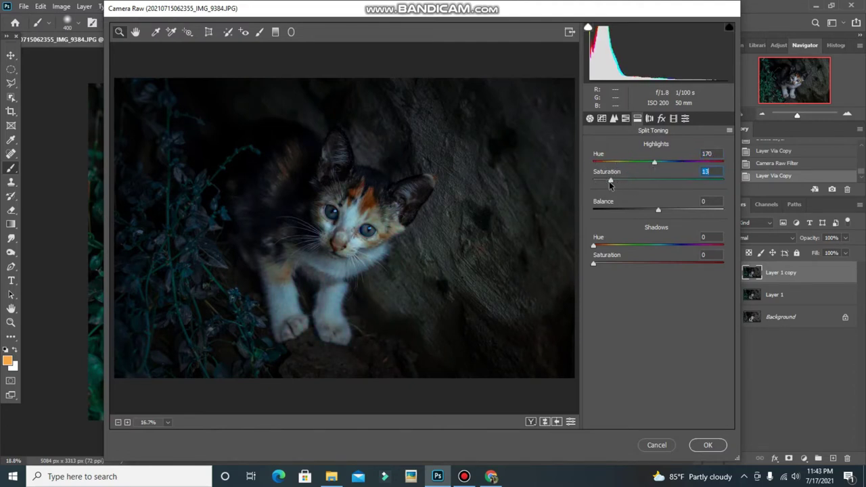
mouse_move(617, 269)
mouse_down()
mouse_move(629, 275)
mouse_move(606, 274)
mouse_up()
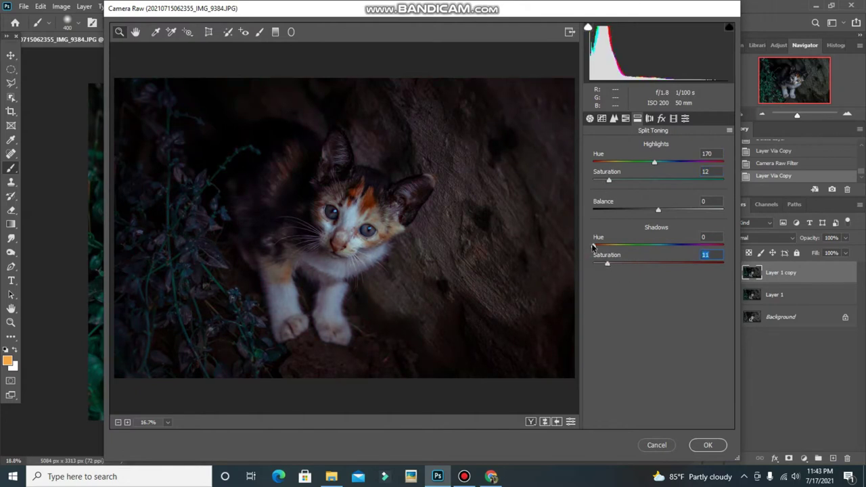
mouse_move(593, 245)
mouse_down()
mouse_move(681, 259)
mouse_move(671, 255)
mouse_up()
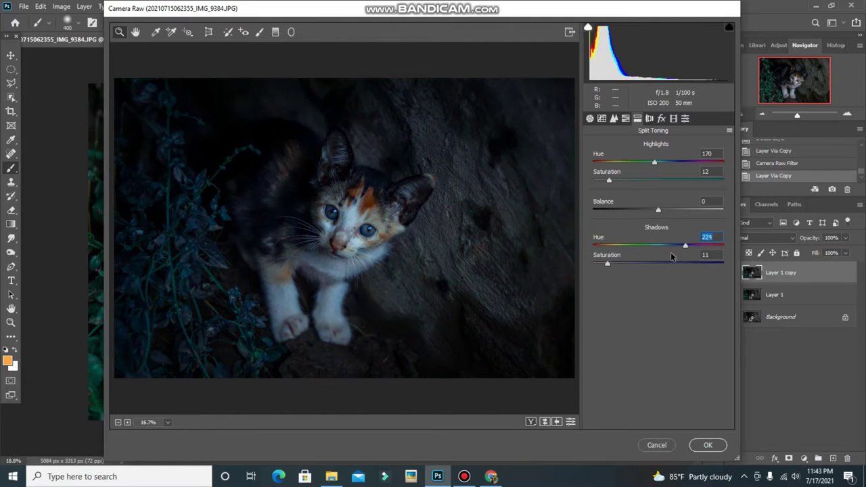
drag(611, 269, 617, 267)
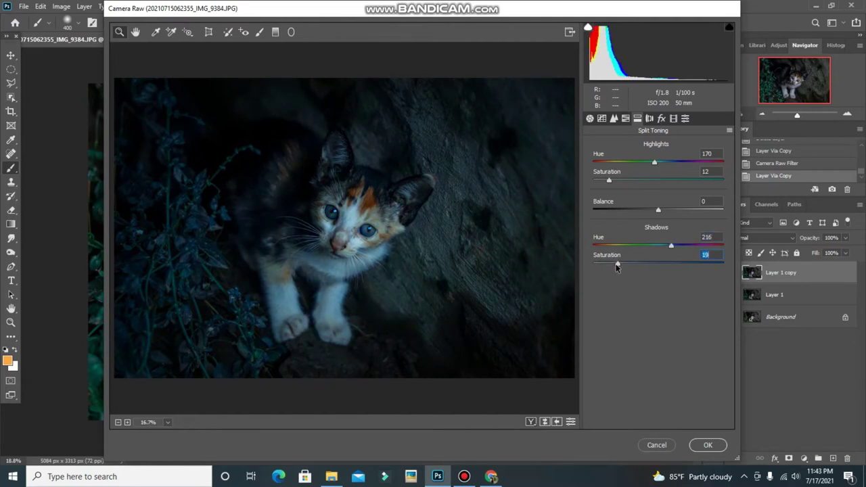
drag(630, 164, 548, 161)
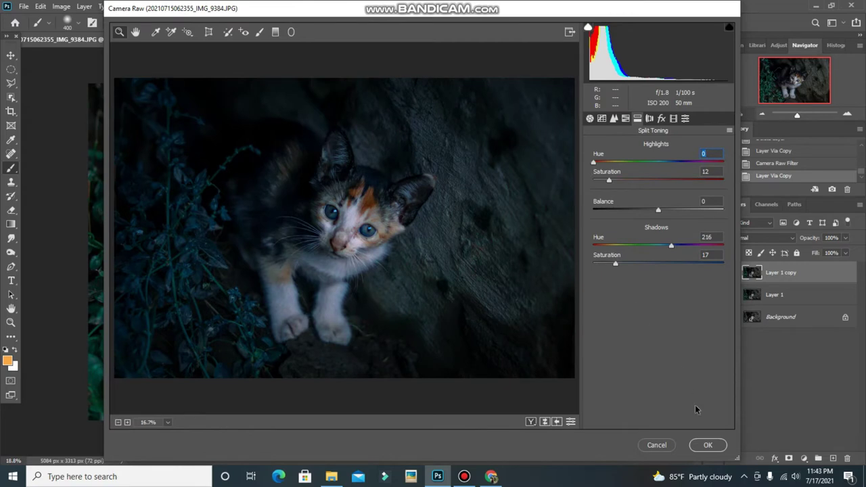
click(590, 119)
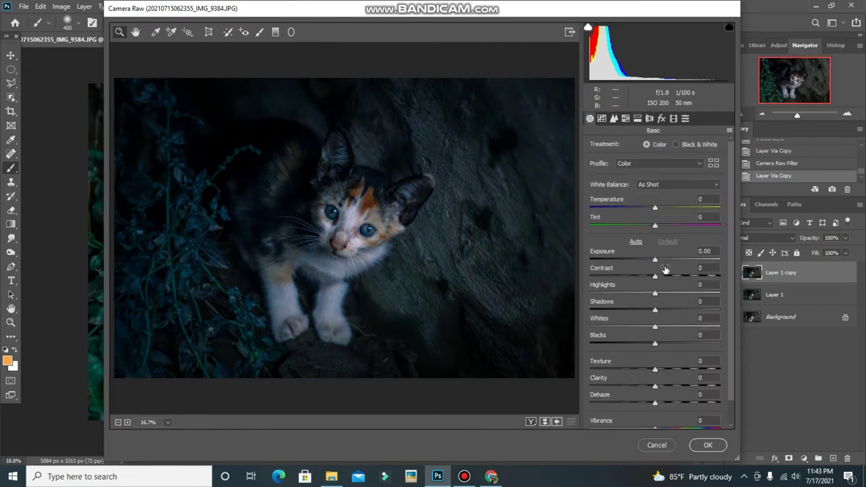
Add a level graduated filter rising from the bottom edge with Exposure +0.55 and Temperature -16
click(275, 34)
drag(327, 395, 317, 315)
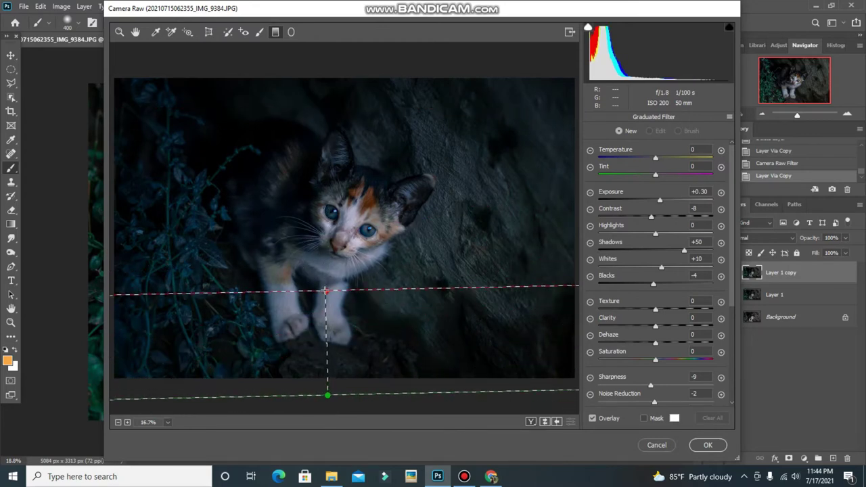
drag(317, 315, 325, 291)
drag(661, 199, 663, 201)
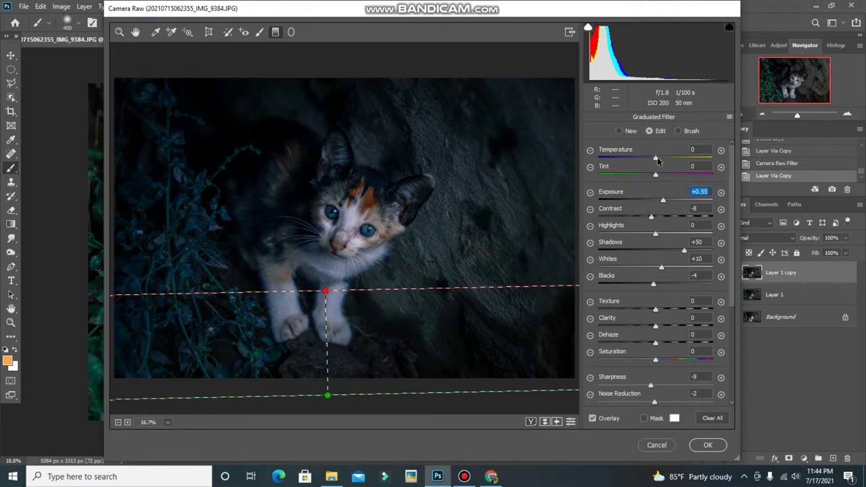
drag(656, 159, 666, 160)
click(119, 32)
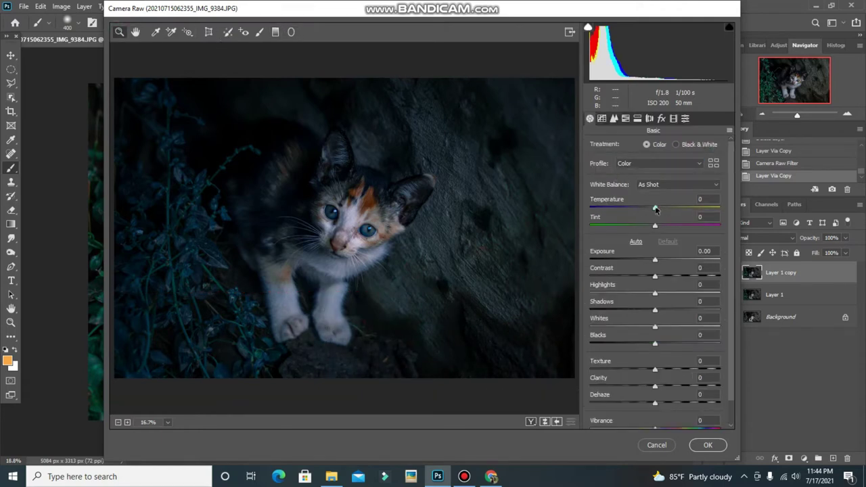
In Basic, set Temperature -3, Tint +3, Shadows +26 and Vibrance +19, then apply Camera Raw
mouse_move(656, 210)
mouse_down()
mouse_move(668, 205)
mouse_move(651, 209)
mouse_up()
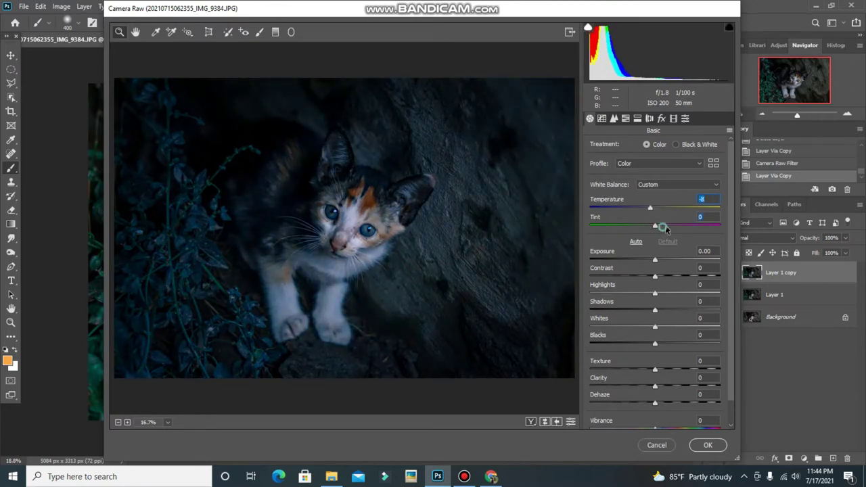
drag(648, 209, 654, 211)
drag(654, 310, 670, 305)
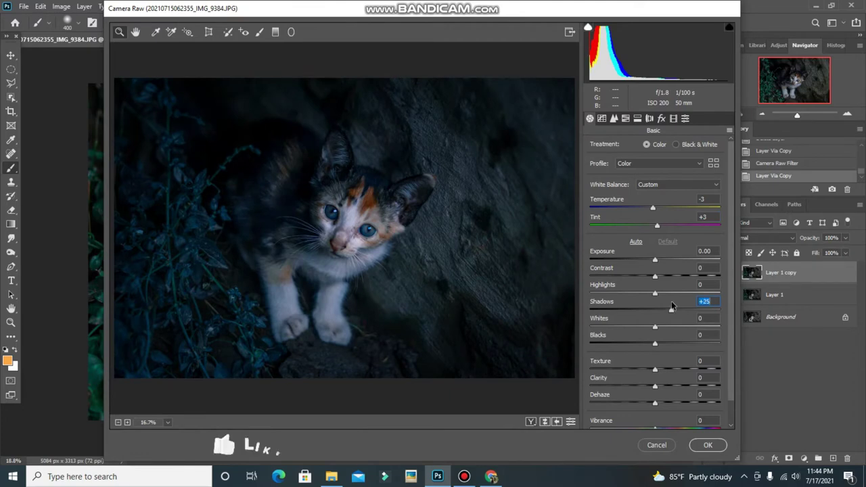
scroll(663, 306, down, 2)
drag(656, 404, 667, 404)
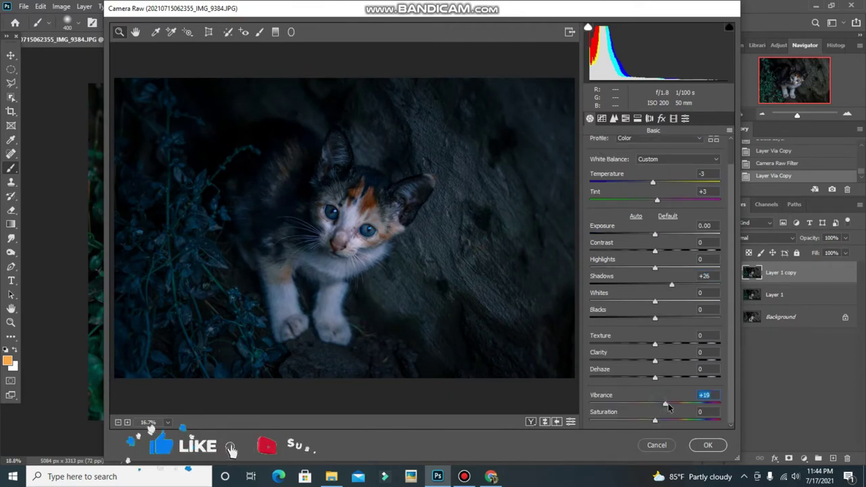
click(707, 445)
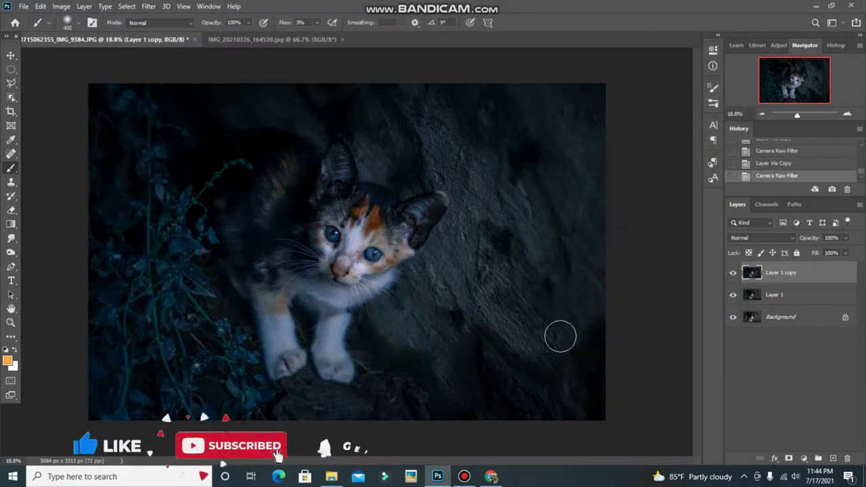
Zoom into the kitten's eye, compare with the graded layer hidden, and ellipse-select the right iris
scroll(399, 244, up, 2)
scroll(399, 243, up, 2)
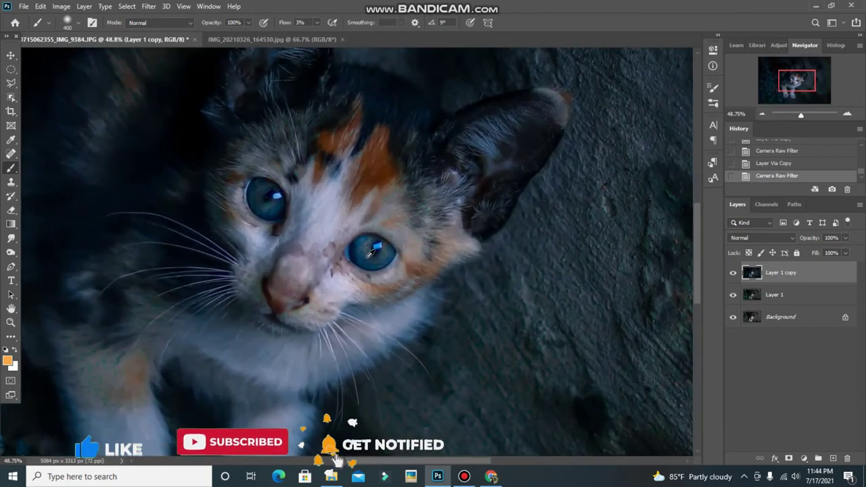
click(733, 273)
scroll(330, 298, up, 1)
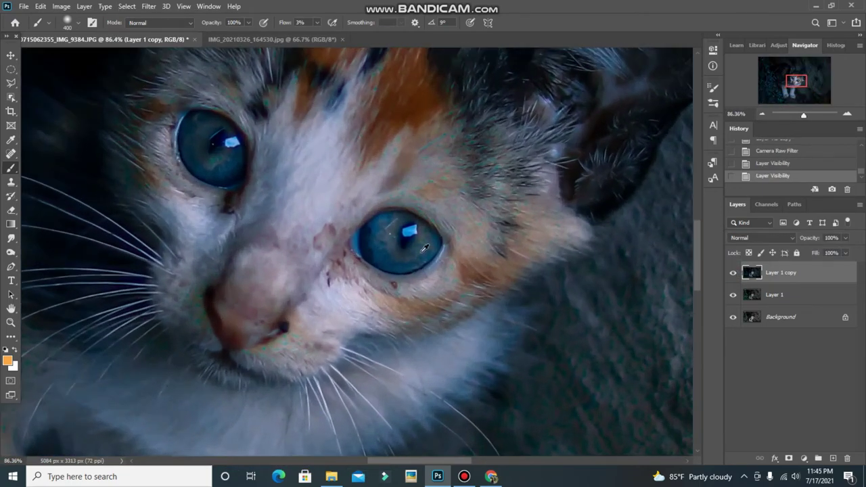
scroll(368, 245, up, 2)
scroll(369, 245, up, 1)
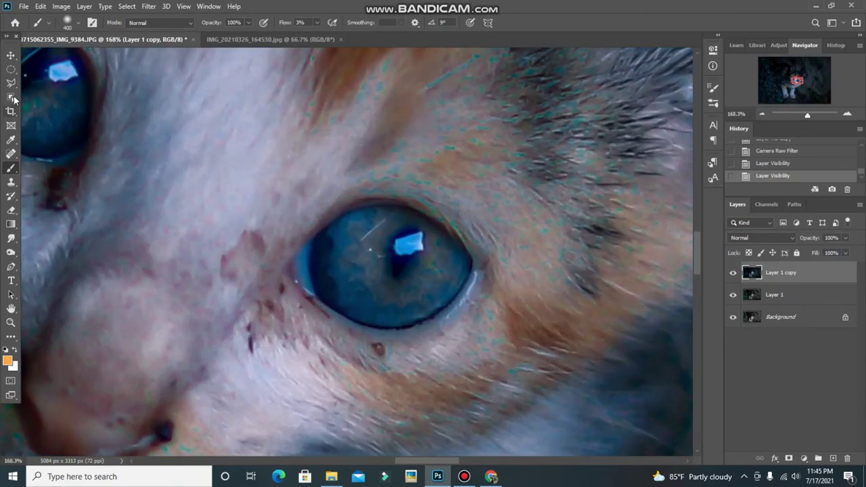
click(11, 69)
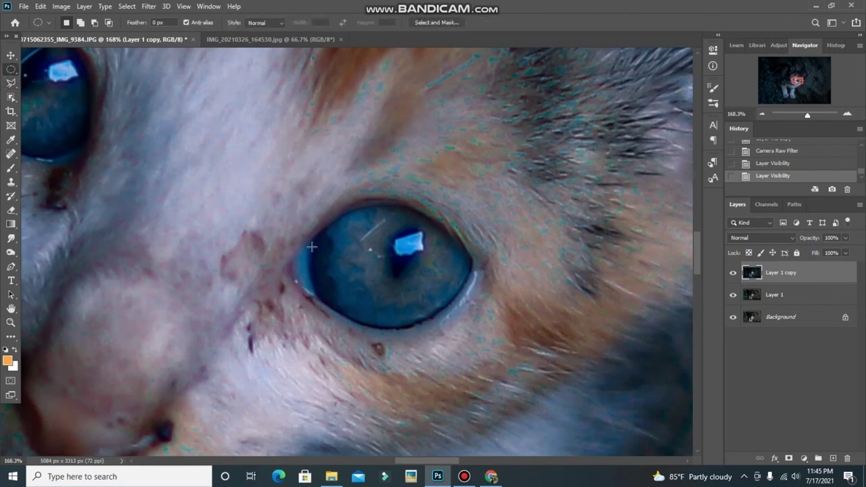
drag(311, 247, 477, 332)
drag(366, 257, 371, 264)
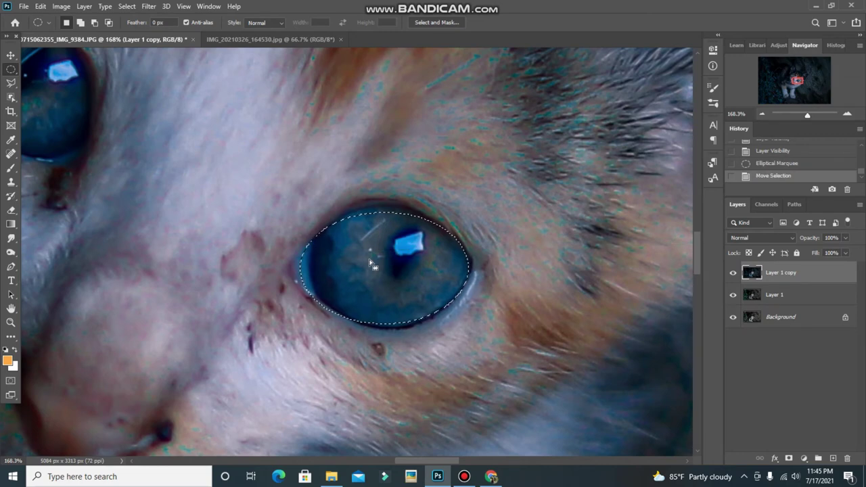
Erase Layer 1 copy inside the right iris, then ellipse-select the left-hand eye
key(e)
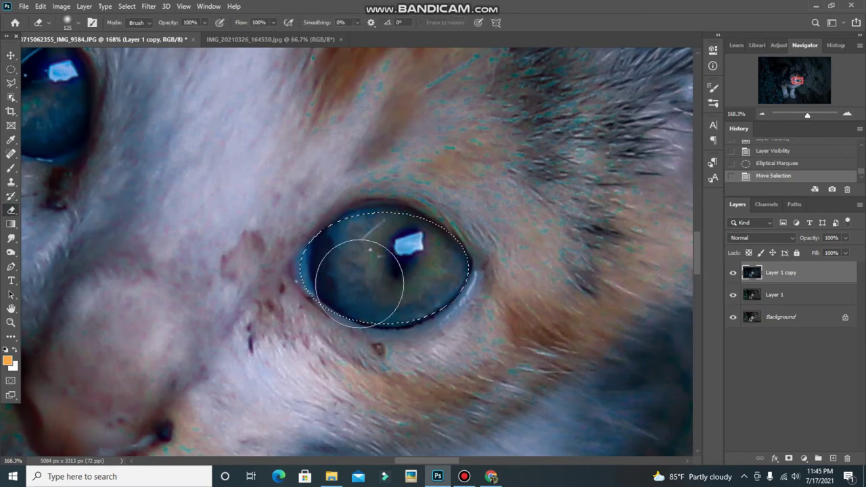
drag(359, 283, 376, 283)
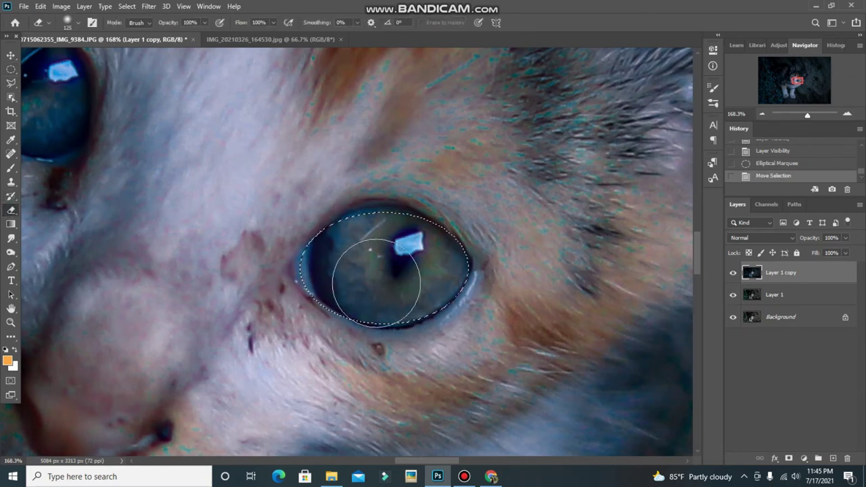
drag(376, 283, 379, 278)
key(v)
mouse_move(298, 229)
mouse_down()
mouse_move(125, 183)
mouse_move(249, 268)
mouse_up()
scroll(249, 268, down, 3)
scroll(127, 175, up, 5)
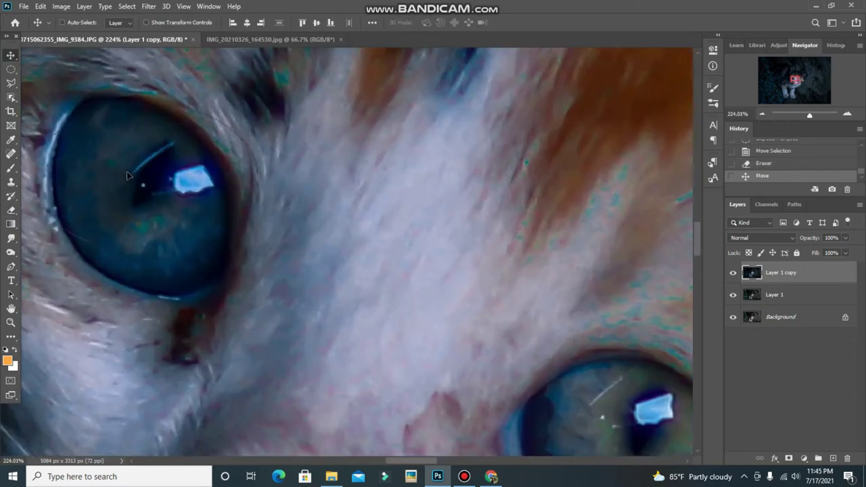
key(m)
mouse_move(89, 103)
mouse_down()
mouse_move(200, 307)
mouse_move(234, 324)
mouse_move(311, 264)
mouse_move(281, 291)
mouse_move(153, 218)
mouse_up()
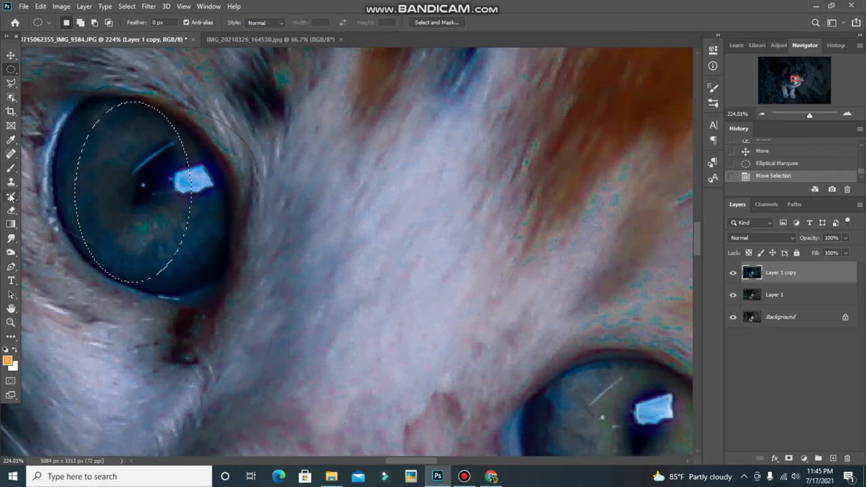
Erase Layer 1 copy inside two elliptical selections over the left eye, deselecting after each
click(10, 210)
drag(116, 144, 164, 145)
key(ctrl+d)
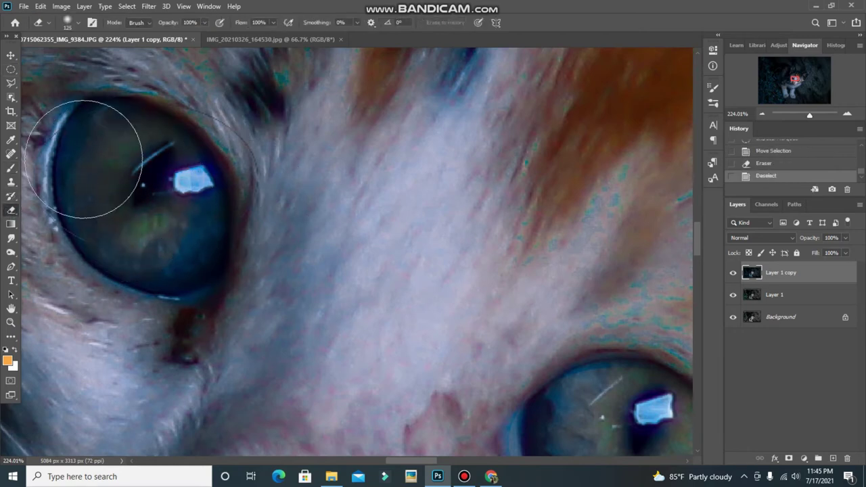
click(11, 69)
mouse_move(111, 165)
mouse_down()
mouse_move(235, 316)
mouse_move(279, 296)
mouse_up()
drag(203, 223, 136, 163)
click(11, 209)
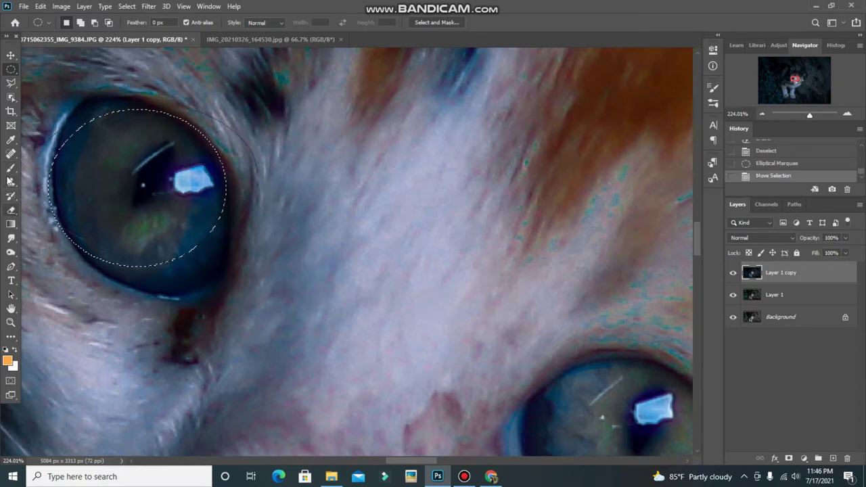
mouse_move(135, 170)
mouse_down()
mouse_move(145, 251)
mouse_move(169, 257)
mouse_up()
key(ctrl+d)
Erase a little more of Layer 1 copy over the left eye and zoom out to review
key(p)
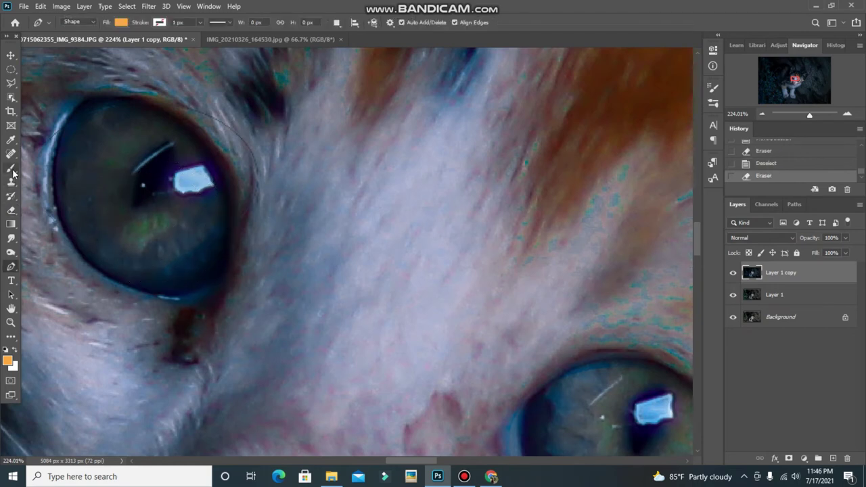
click(11, 210)
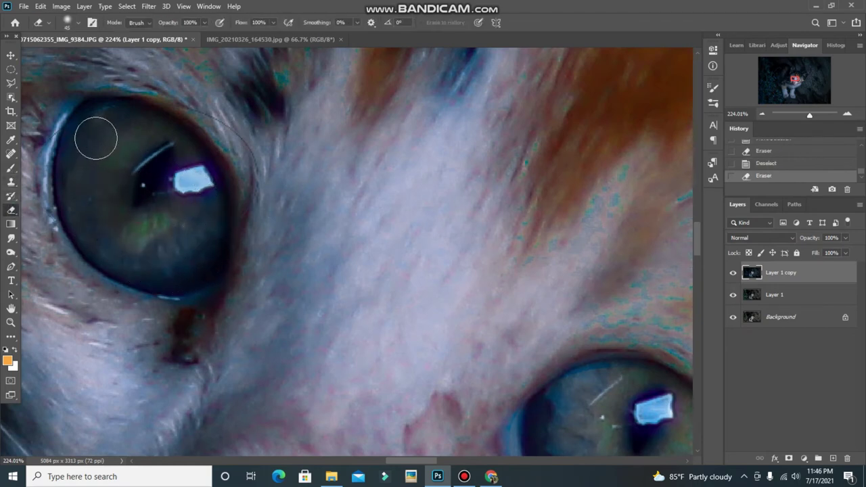
drag(193, 200, 190, 177)
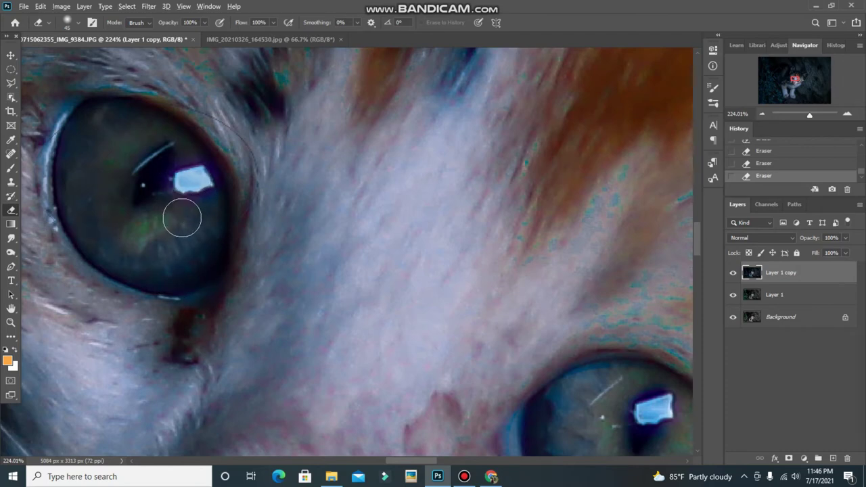
scroll(189, 227, down, 3)
scroll(193, 236, down, 3)
scroll(196, 241, down, 2)
scroll(196, 241, up, 1)
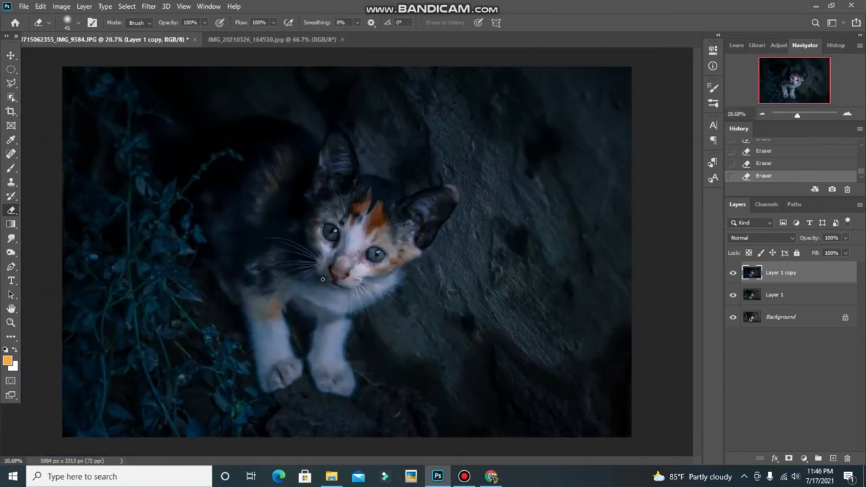
Merge the layers down into the Background and add a Levels adjustment layer
click(733, 272)
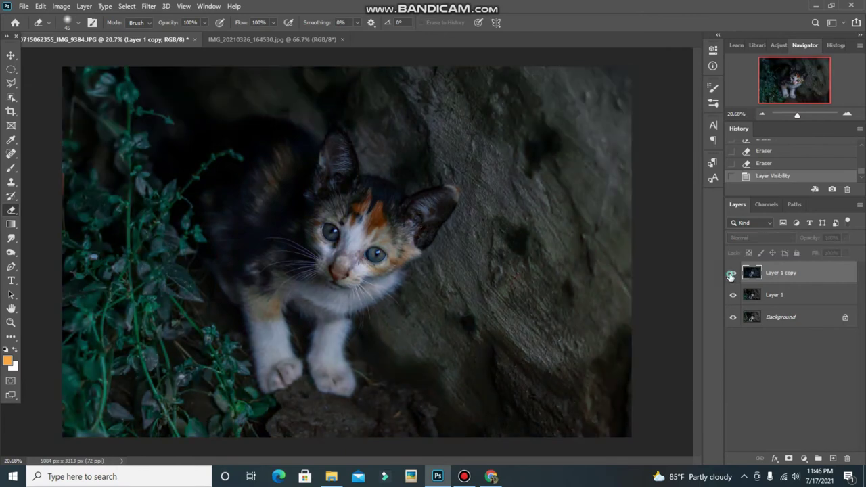
key(ctrl+e)
key(ctrl+e)
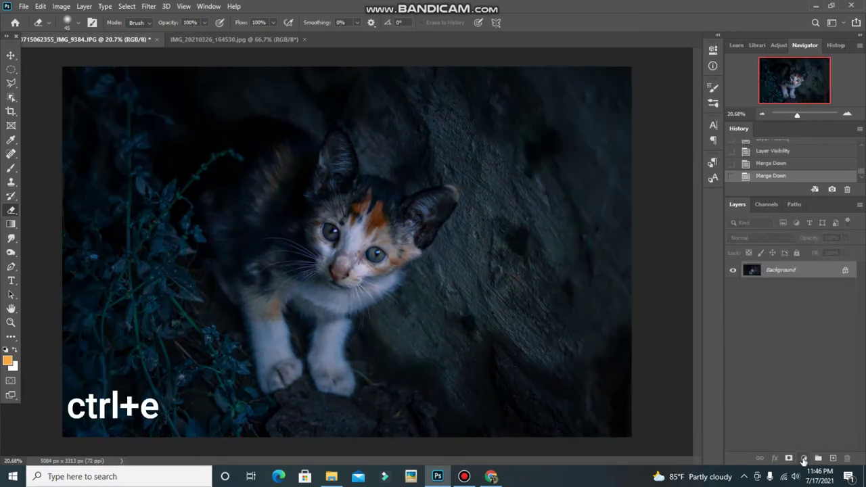
click(803, 459)
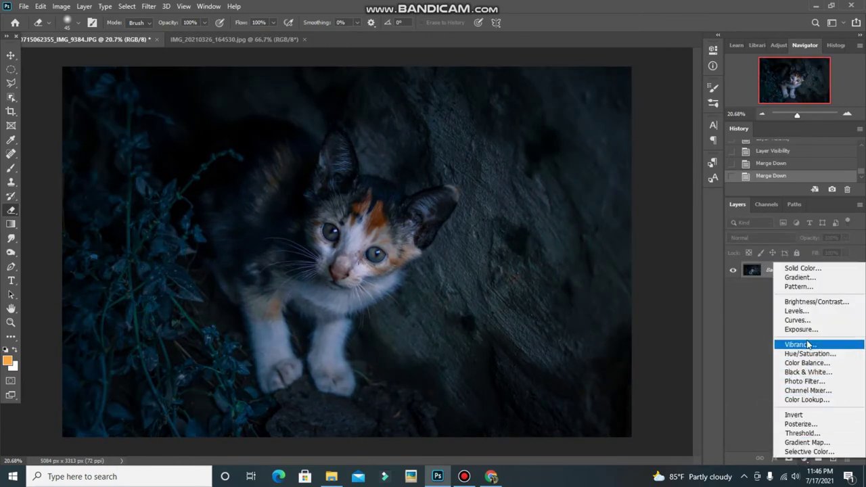
click(796, 311)
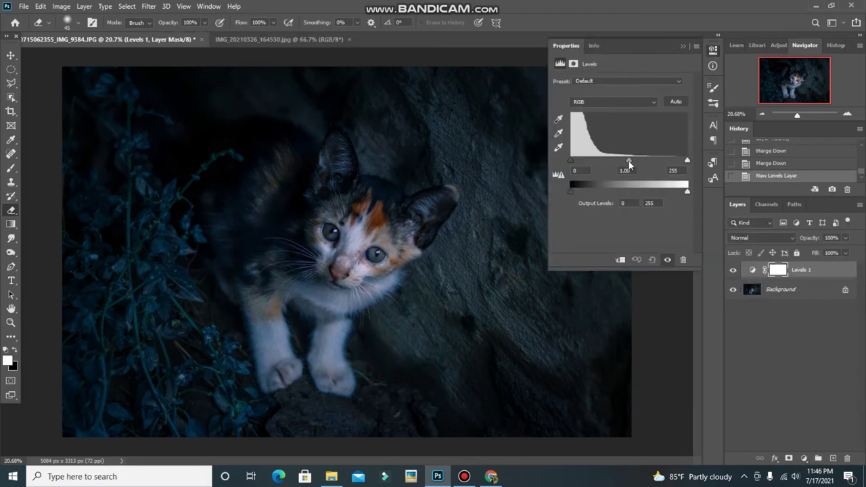
Nudge the Levels midtones brighter and clip the Levels layer to the Background
drag(628, 164, 628, 159)
click(620, 261)
click(683, 47)
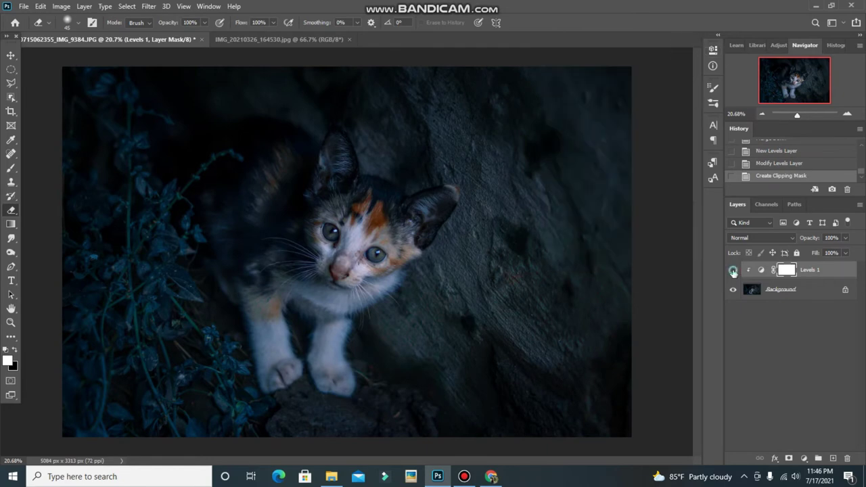
click(732, 270)
click(733, 269)
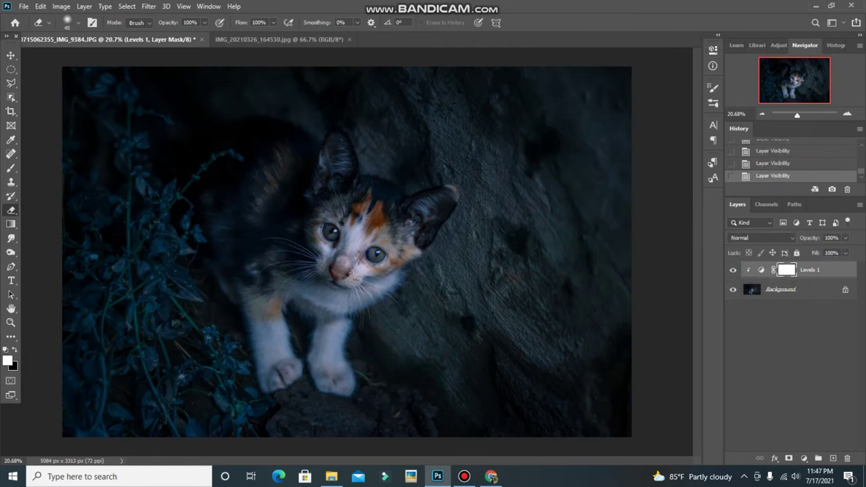
scroll(379, 274, up, 2)
scroll(379, 274, up, 2)
scroll(381, 276, up, 2)
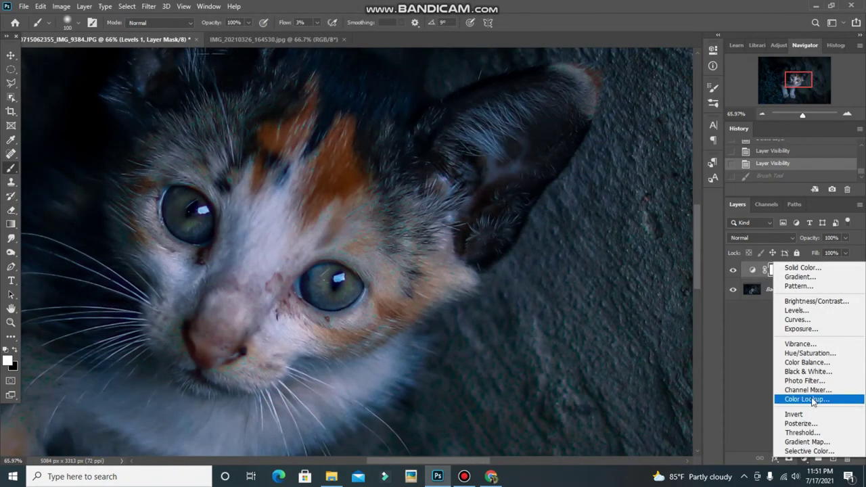
Add a Color Balance adjustment layer clipped to the layer below, shifting midtones toward cyan
click(808, 362)
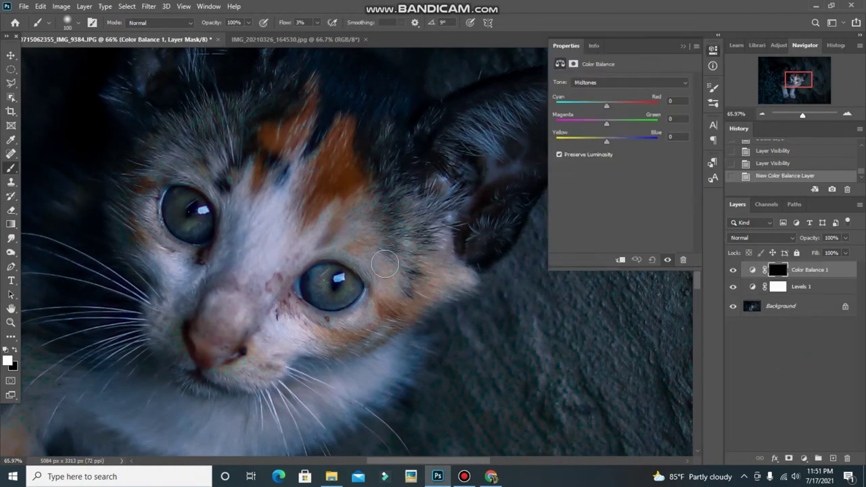
scroll(451, 231, down, 4)
scroll(451, 231, down, 3)
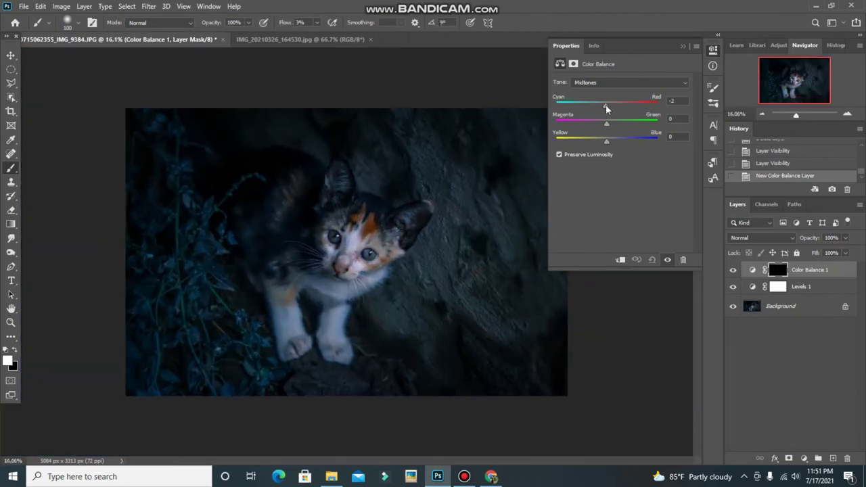
mouse_move(606, 109)
mouse_down()
mouse_move(590, 106)
mouse_move(623, 131)
mouse_move(519, 145)
mouse_up()
click(621, 259)
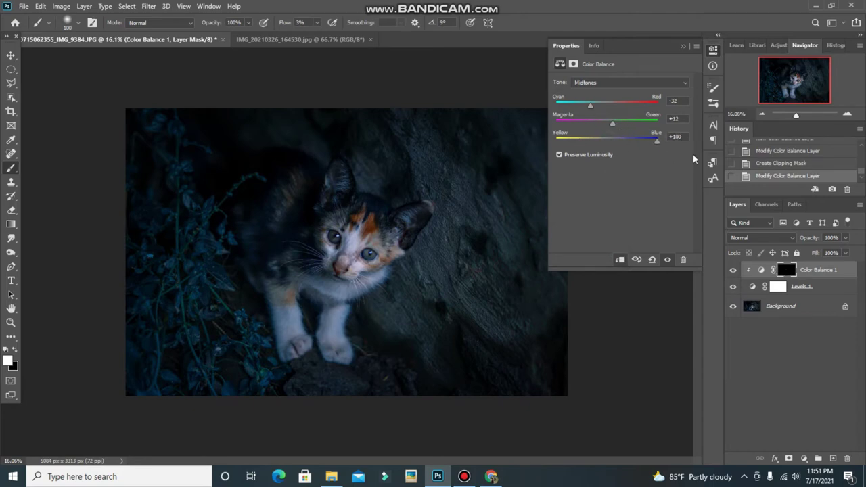
Set the Color Balance midtones to Cyan -100, Green +100, Yellow -100 and collapse Properties
scroll(372, 218, up, 3)
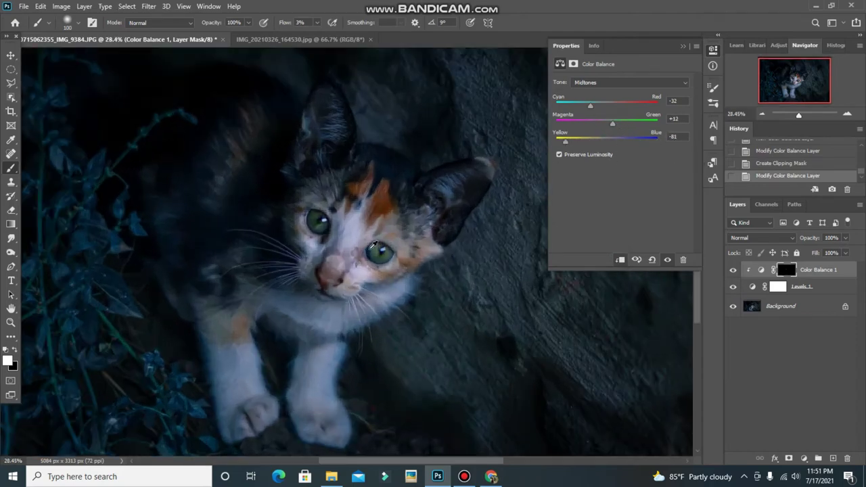
scroll(375, 227, up, 3)
scroll(377, 237, up, 3)
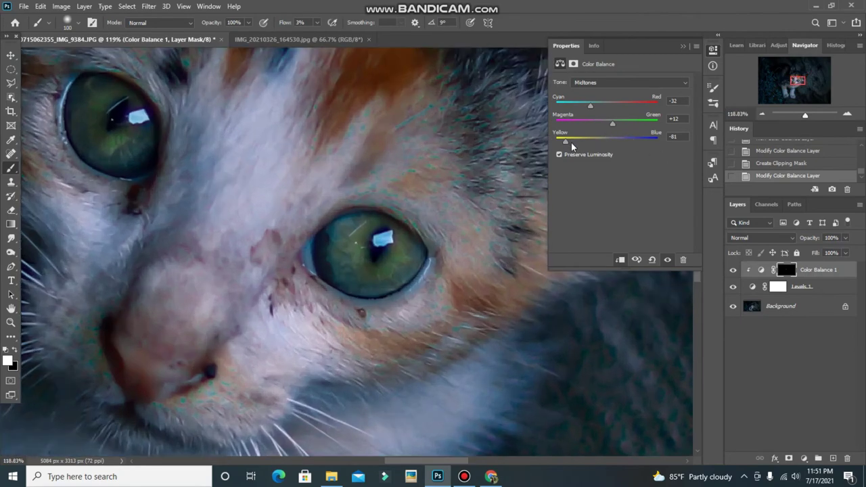
drag(572, 146, 545, 149)
mouse_move(613, 123)
mouse_down()
mouse_move(492, 115)
mouse_move(714, 154)
mouse_up()
drag(657, 106, 487, 104)
scroll(366, 263, down, 1)
scroll(366, 263, down, 2)
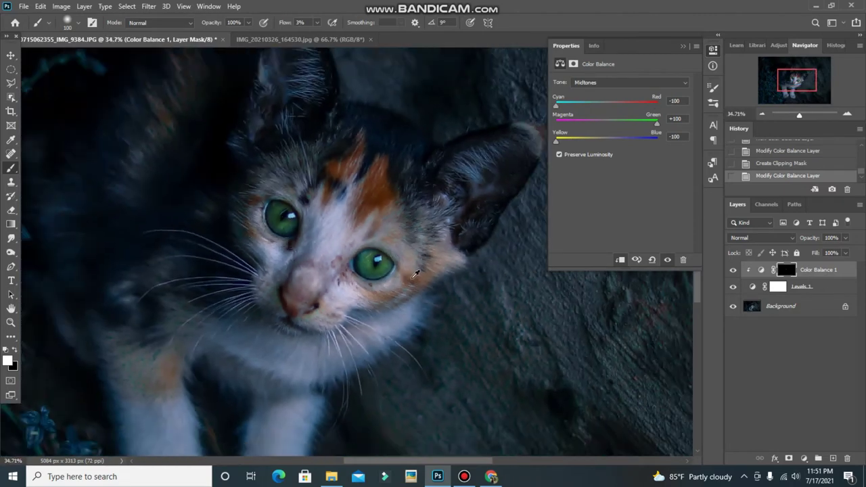
scroll(406, 267, down, 2)
scroll(462, 275, down, 2)
click(683, 46)
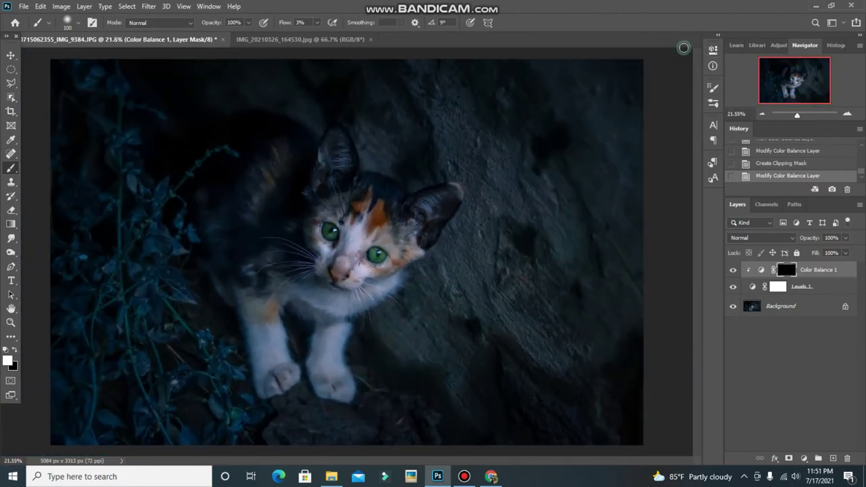
scroll(461, 247, down, 1)
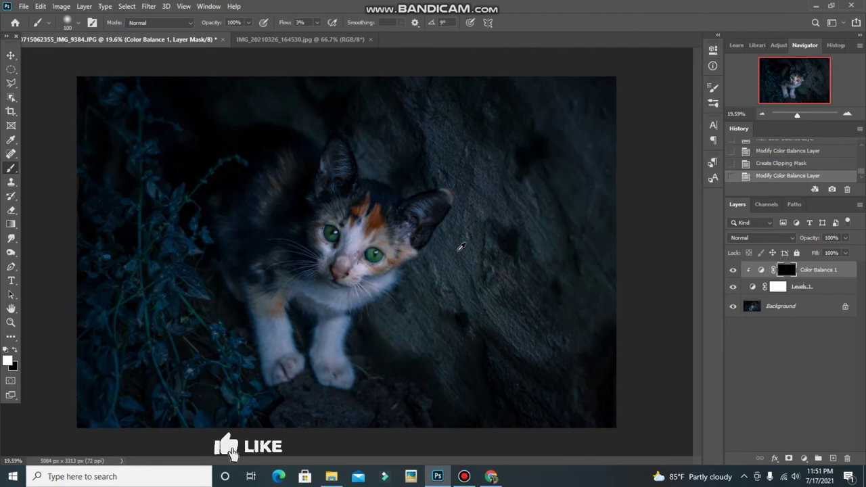
scroll(443, 250, up, 1)
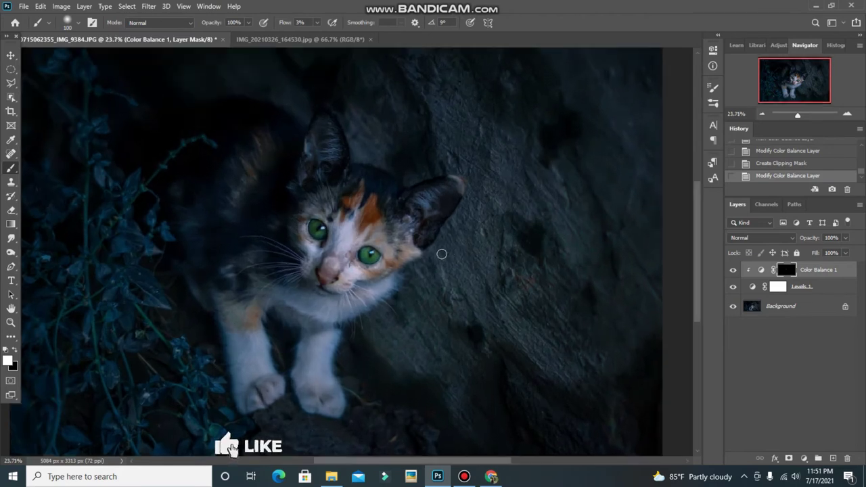
scroll(440, 251, down, 2)
On a new empty layer, drag black gradients in from the right edge to darken it
click(832, 459)
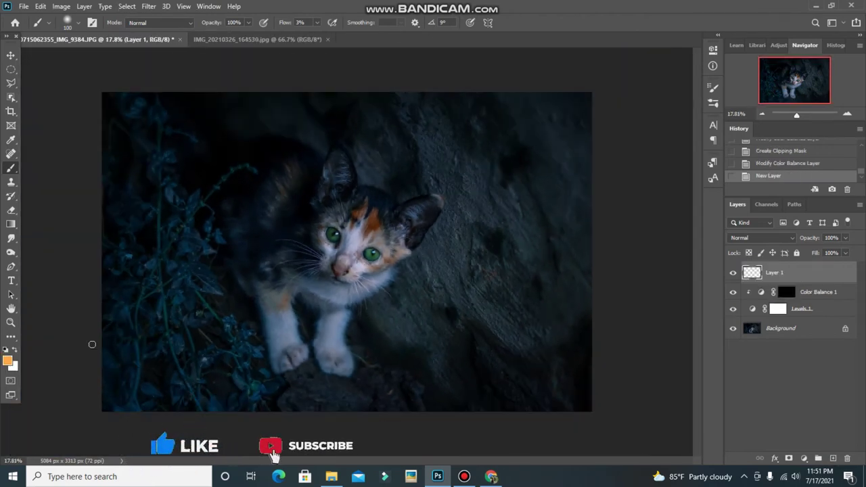
key(x)
click(11, 224)
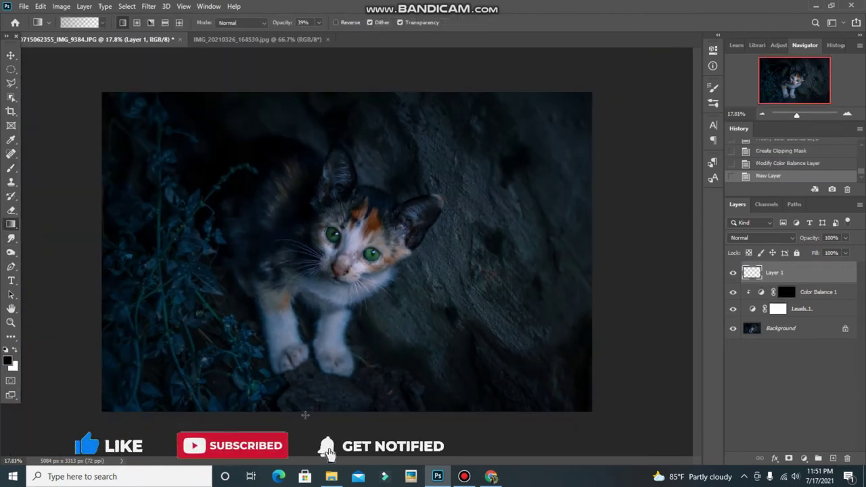
drag(306, 464, 306, 410)
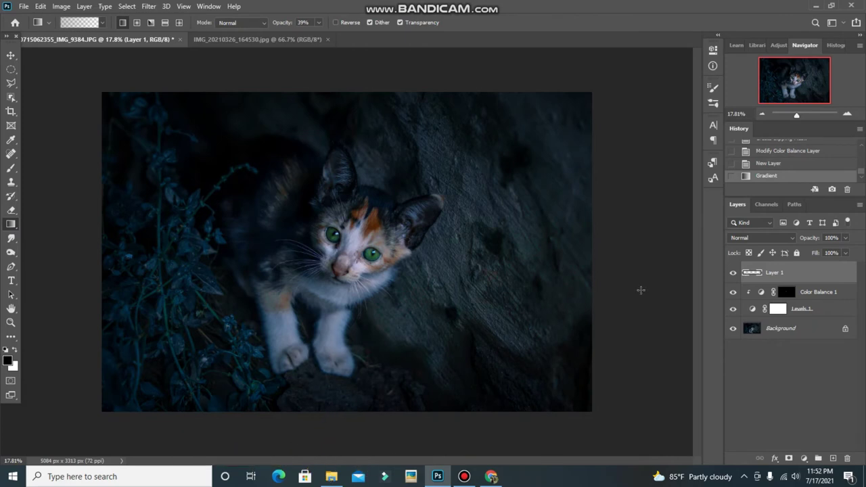
drag(613, 241, 403, 241)
drag(542, 250, 447, 251)
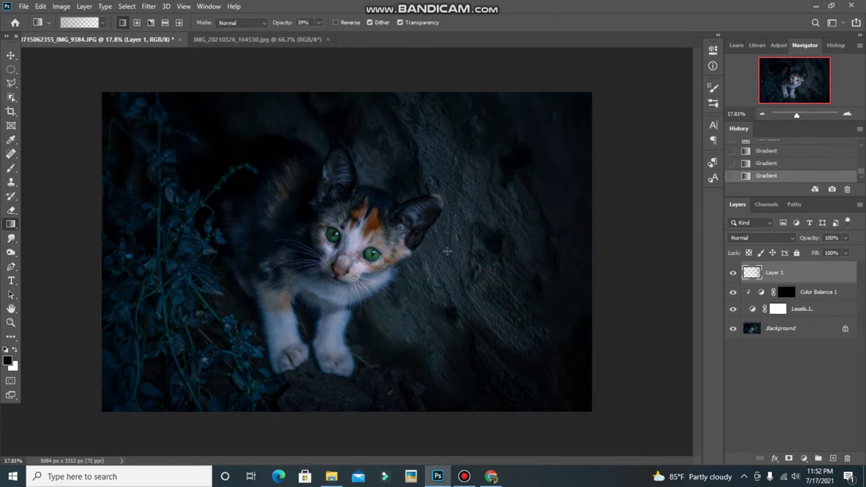
drag(636, 246, 412, 231)
drag(631, 230, 369, 230)
Add a Photo Filter adjustment layer using the Orange filter
click(804, 459)
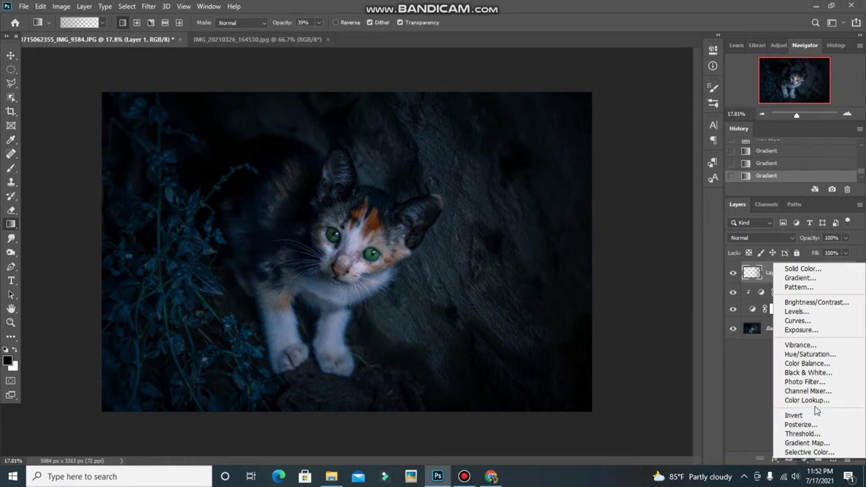
click(803, 383)
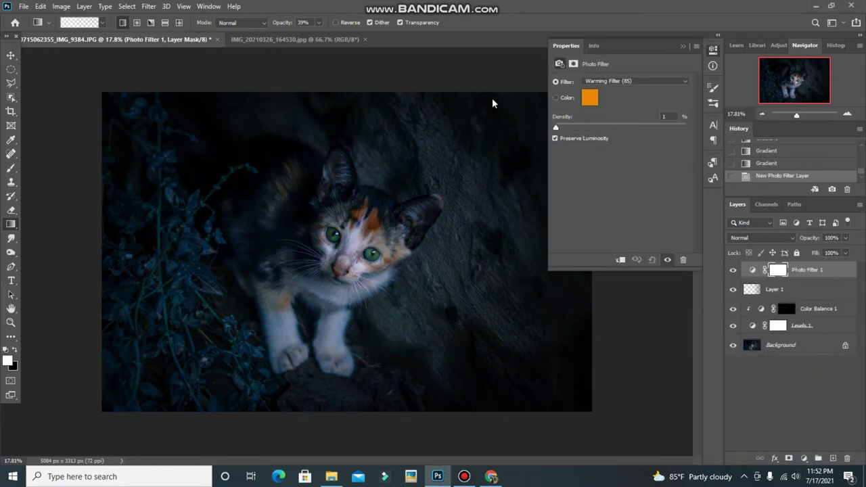
drag(599, 129, 585, 129)
click(648, 81)
click(628, 98)
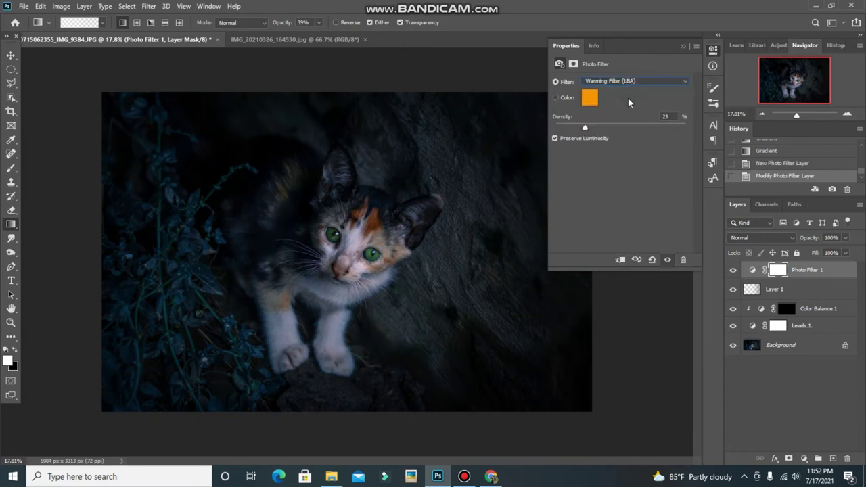
Raise the Photo Filter density to 51% with Preserve Luminosity on, then close its settings
scroll(645, 81, down, 1)
scroll(645, 81, down, 1)
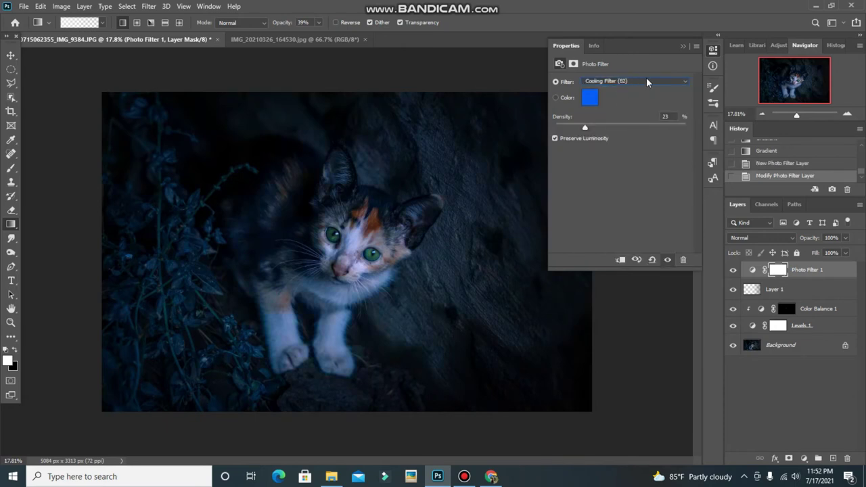
scroll(646, 81, down, 2)
scroll(646, 82, down, 2)
scroll(646, 81, up, 1)
mouse_move(586, 128)
mouse_down()
mouse_move(659, 138)
mouse_move(624, 137)
mouse_up()
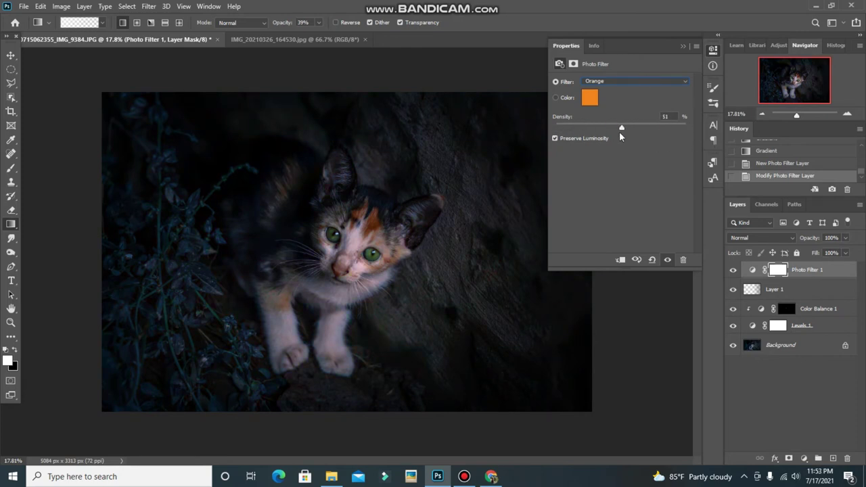
click(555, 138)
click(683, 46)
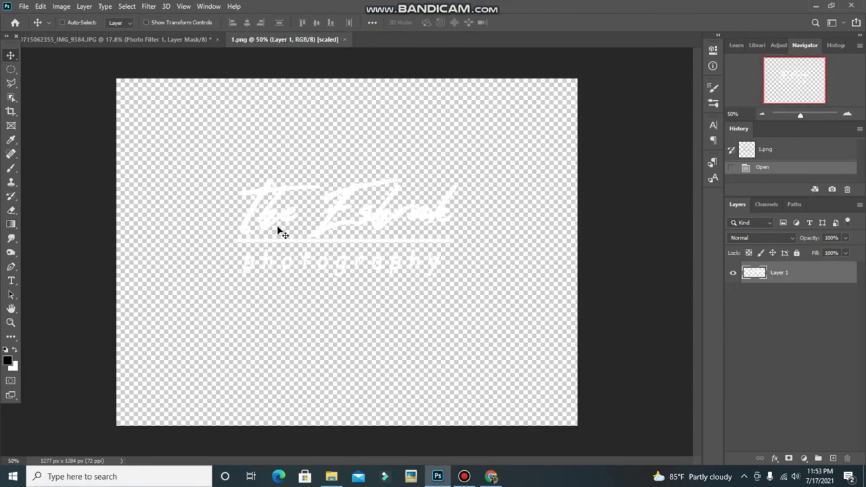
Place the 1.png logo small in the photo's lower-left corner and set up white type
mouse_move(283, 233)
mouse_down()
mouse_move(168, 284)
mouse_move(162, 338)
mouse_up()
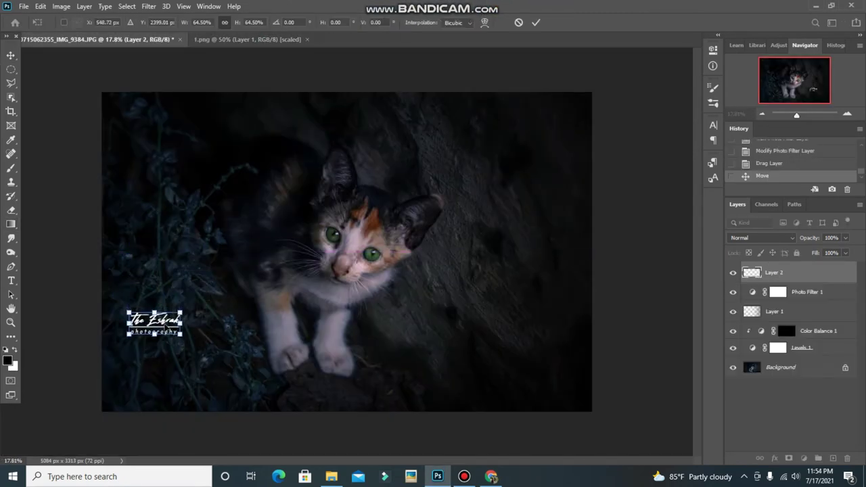
drag(178, 304, 171, 313)
click(533, 24)
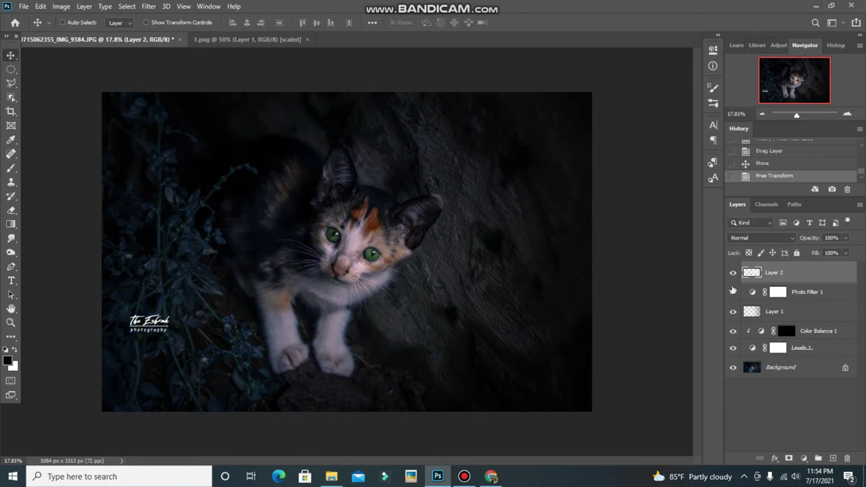
click(10, 280)
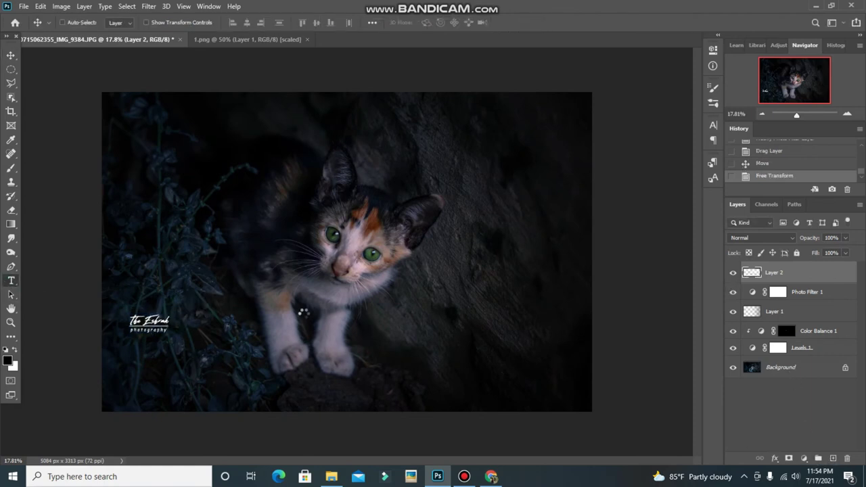
click(15, 349)
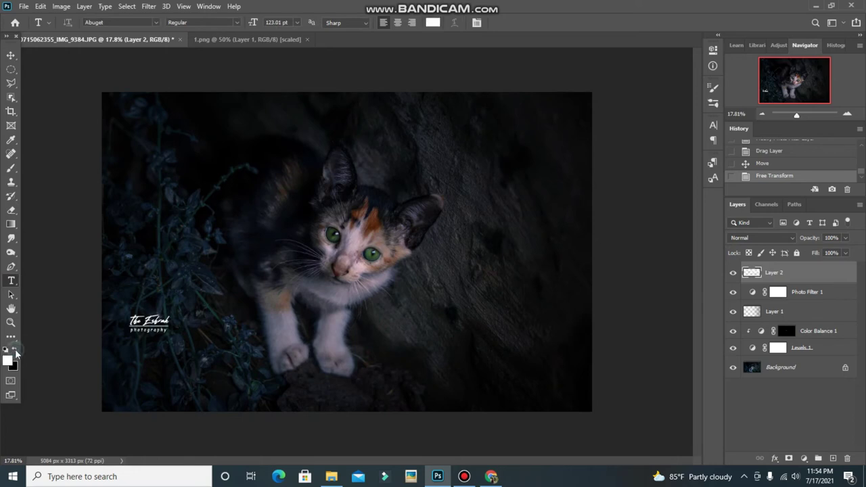
Type CUTE as a new text layer beside the kitten and select it
click(397, 286)
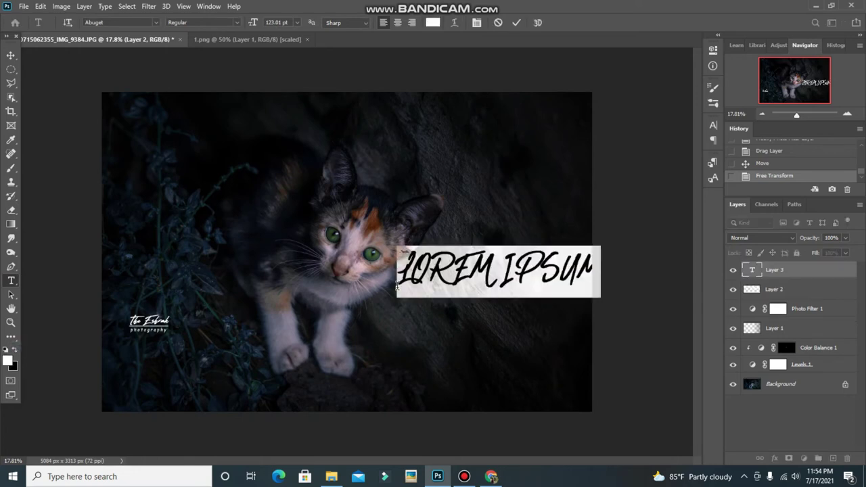
key(BackSpace)
text(CUTE)
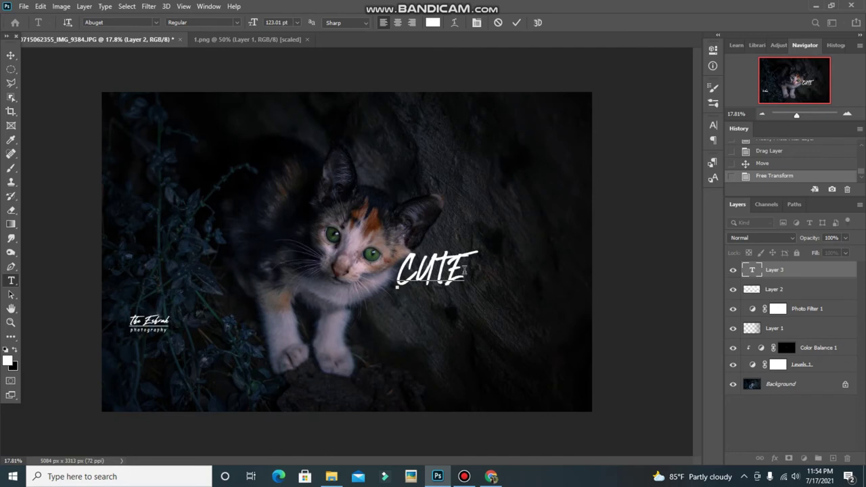
click(713, 125)
key(ctrl+a)
Set the CUTE text to the Cheerful Dynamite font, move it lower, and commit it
click(646, 141)
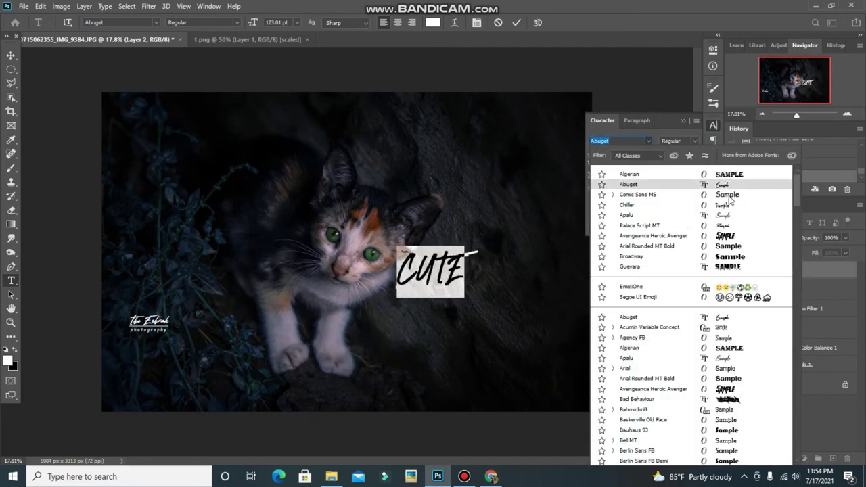
scroll(761, 377, down, 8)
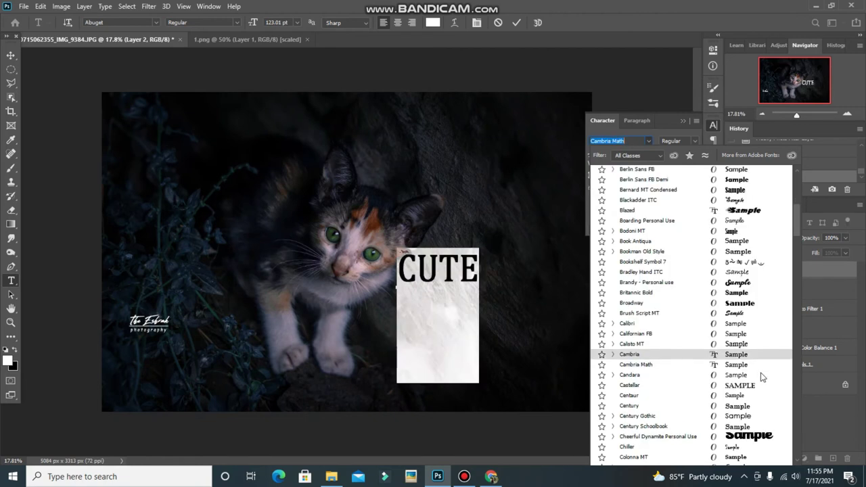
click(761, 438)
mouse_move(455, 335)
mouse_down()
mouse_move(447, 412)
mouse_move(429, 430)
mouse_up()
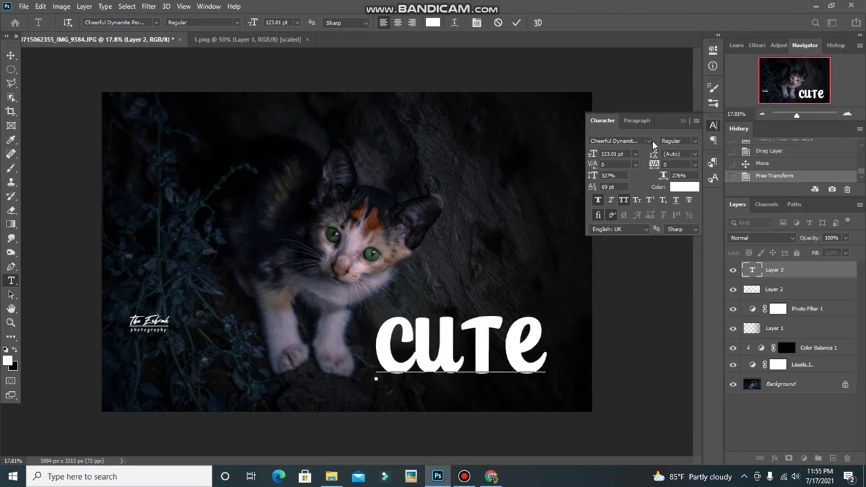
click(682, 121)
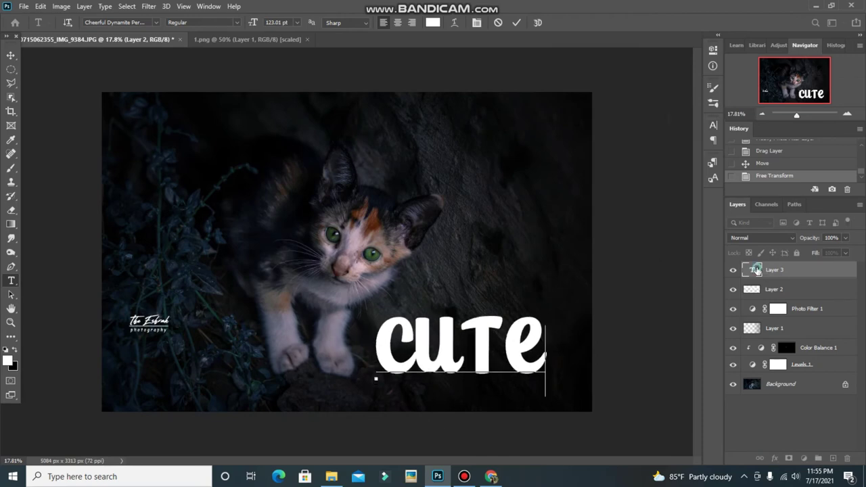
double_click(754, 270)
click(774, 272)
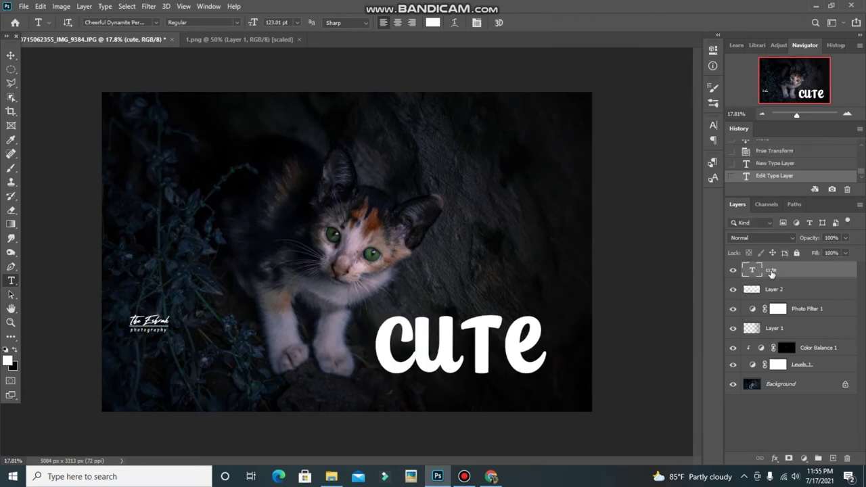
right_click(774, 271)
Enable Bevel & Emboss and Stroke in the CUTE layer's Blending Options
click(667, 6)
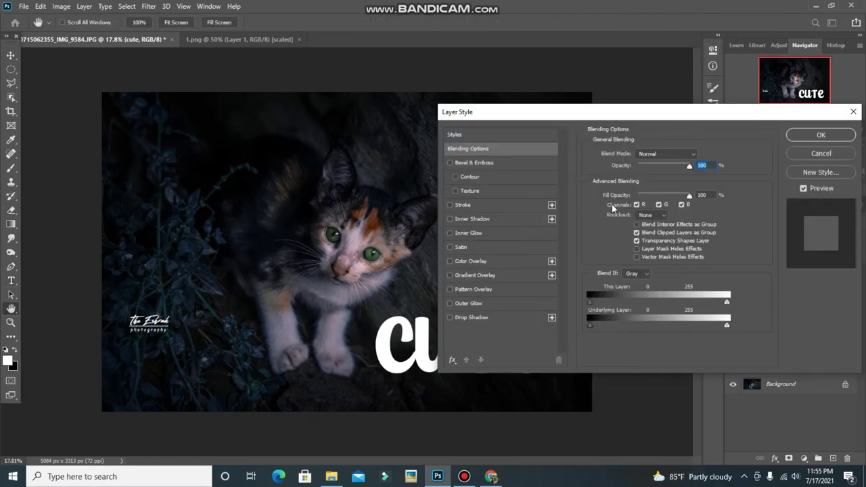
mouse_move(597, 113)
mouse_down()
mouse_move(658, 58)
mouse_move(555, 38)
mouse_up()
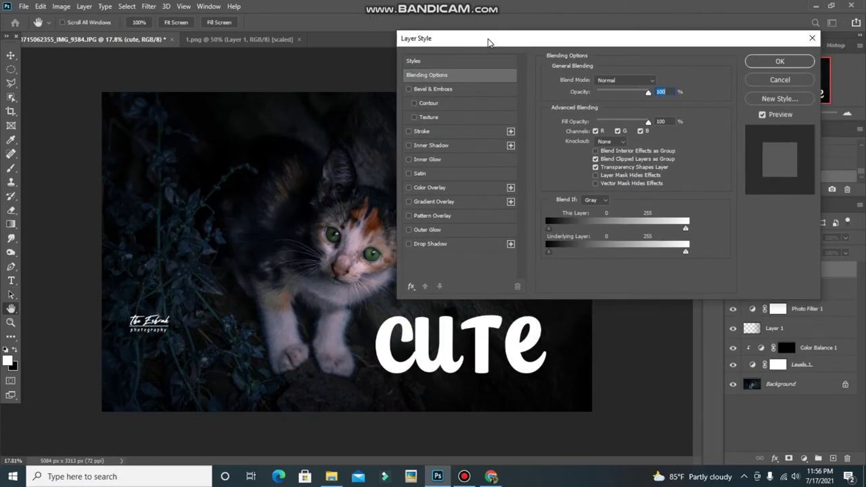
click(409, 89)
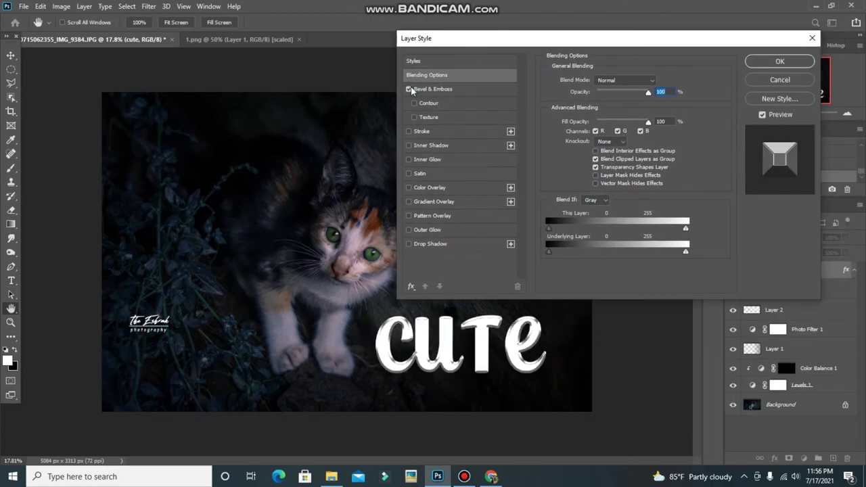
click(408, 131)
Make the stroke 16 px, positioned inside, in a cyan colour
click(438, 132)
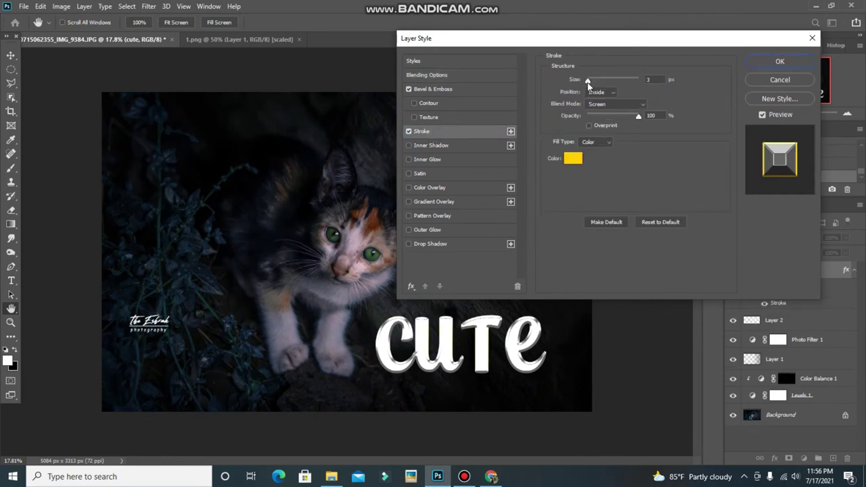
mouse_move(588, 80)
mouse_down()
mouse_move(600, 85)
mouse_move(589, 81)
mouse_move(596, 92)
mouse_up()
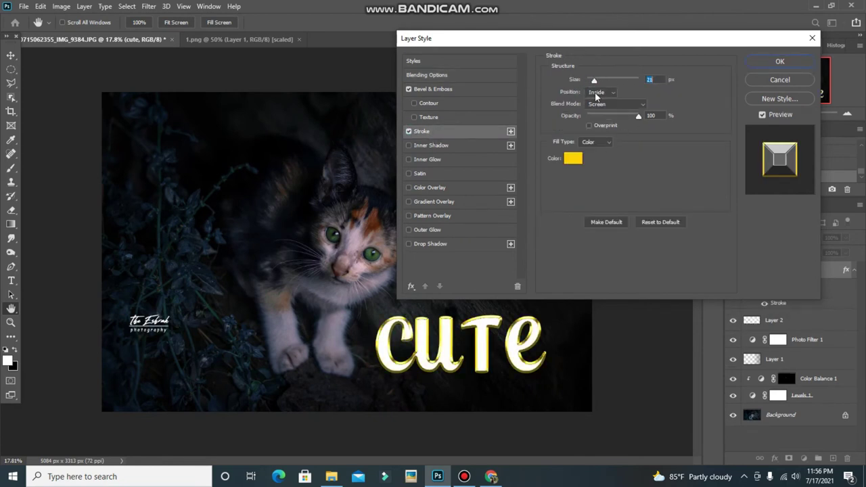
click(572, 159)
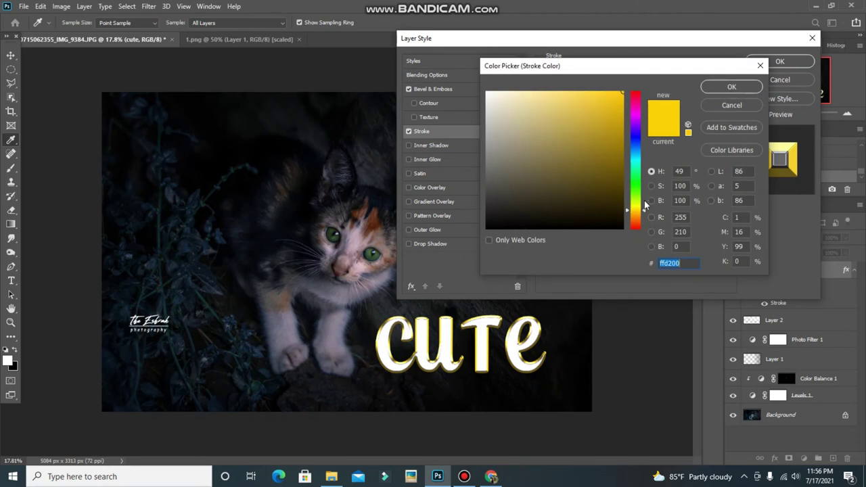
drag(644, 214, 640, 159)
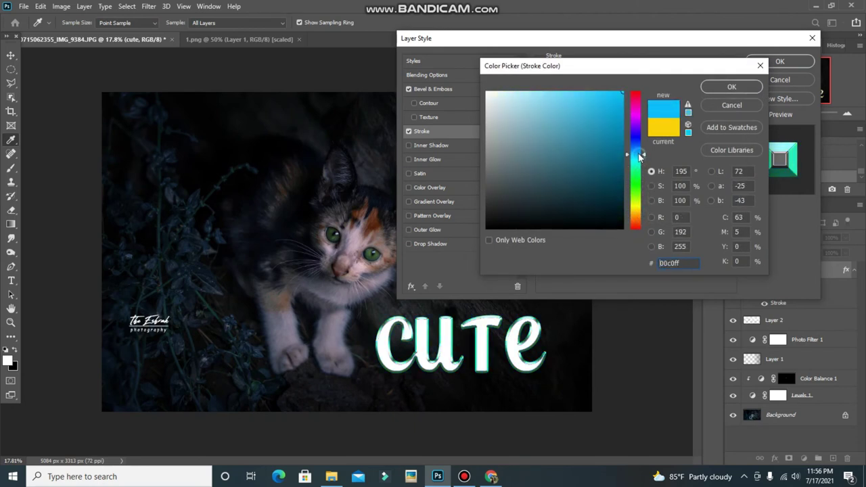
click(727, 88)
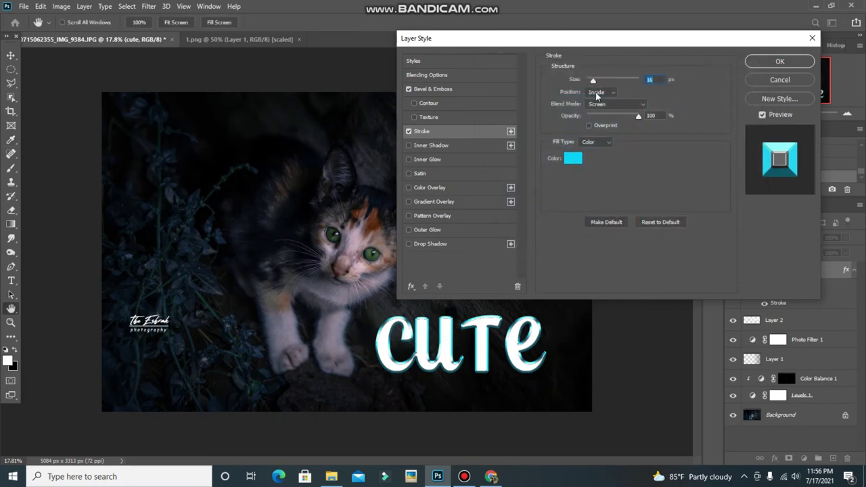
Add an Inner Shadow and a Drop Shadow at 100% opacity to the CUTE text
click(410, 146)
mouse_move(620, 96)
mouse_down()
mouse_move(632, 97)
mouse_move(607, 98)
mouse_up()
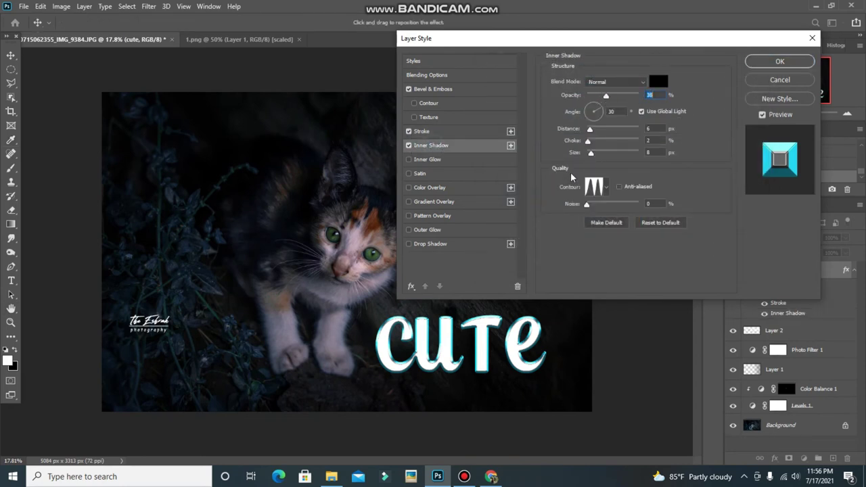
click(409, 244)
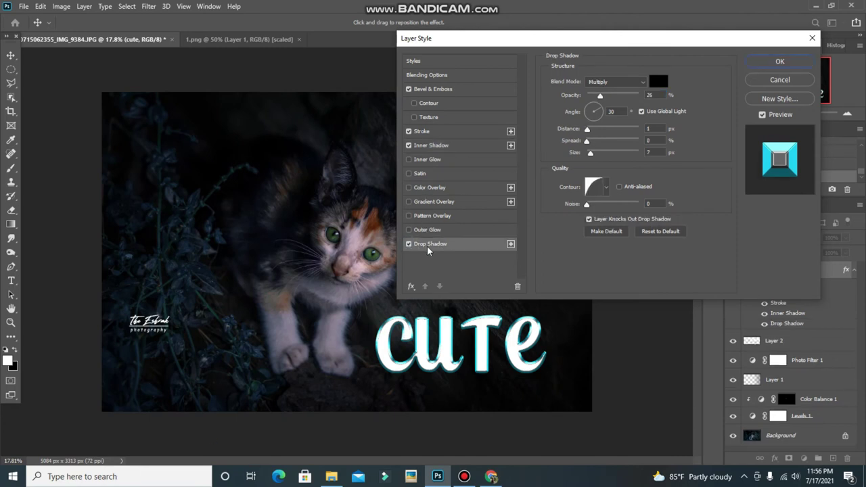
drag(601, 99, 639, 97)
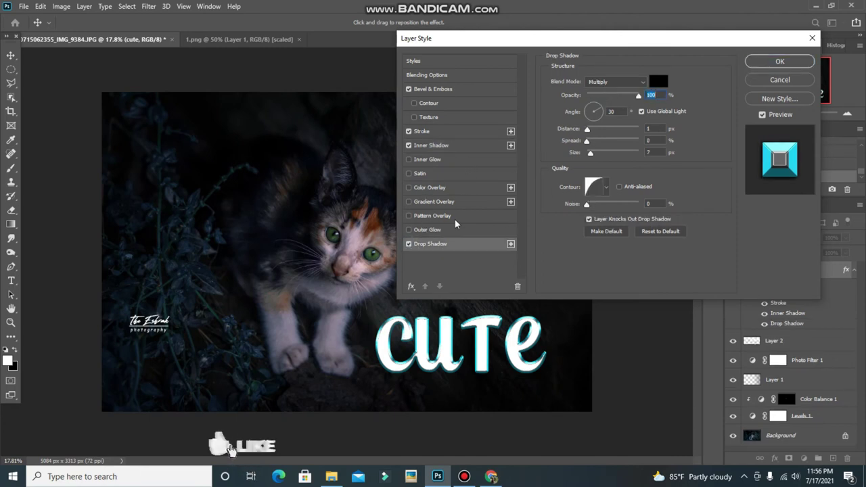
Add an Outer Glow with 9% noise, a white gradient, and Normal blend mode
click(409, 230)
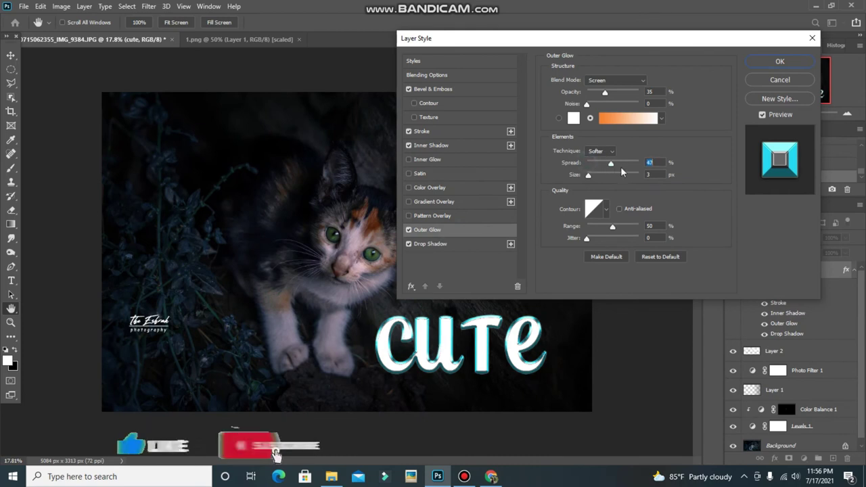
drag(586, 104, 591, 103)
click(558, 118)
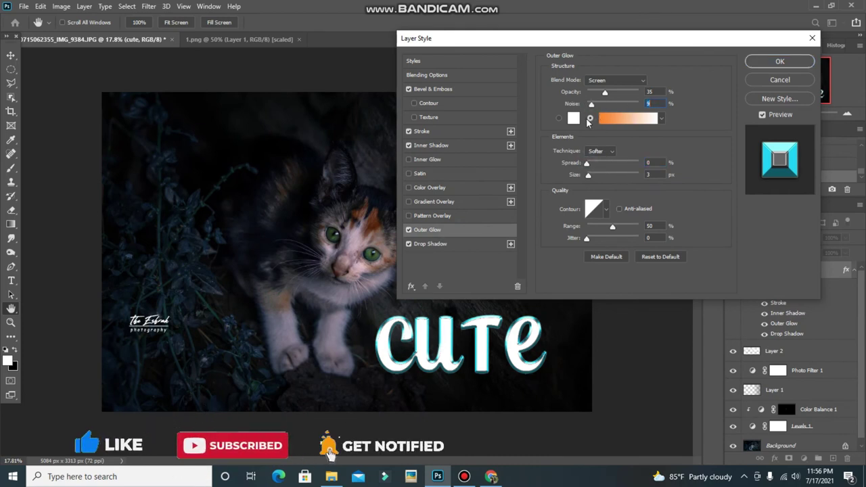
click(590, 119)
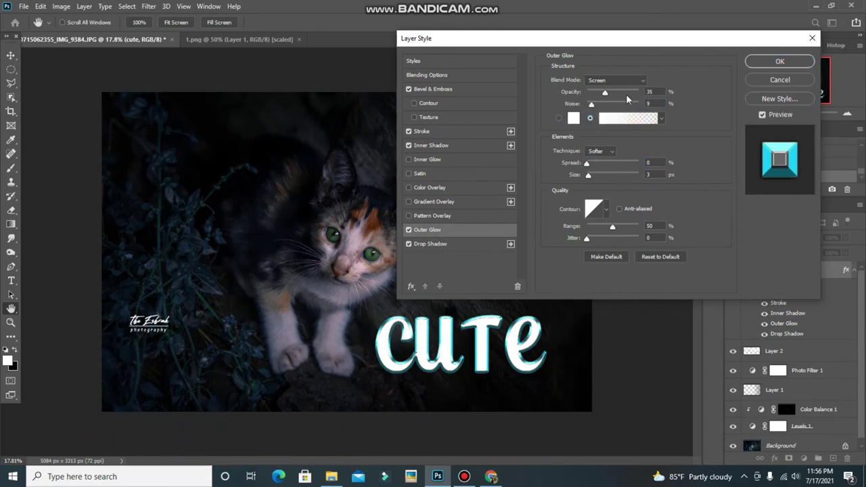
click(619, 80)
click(615, 79)
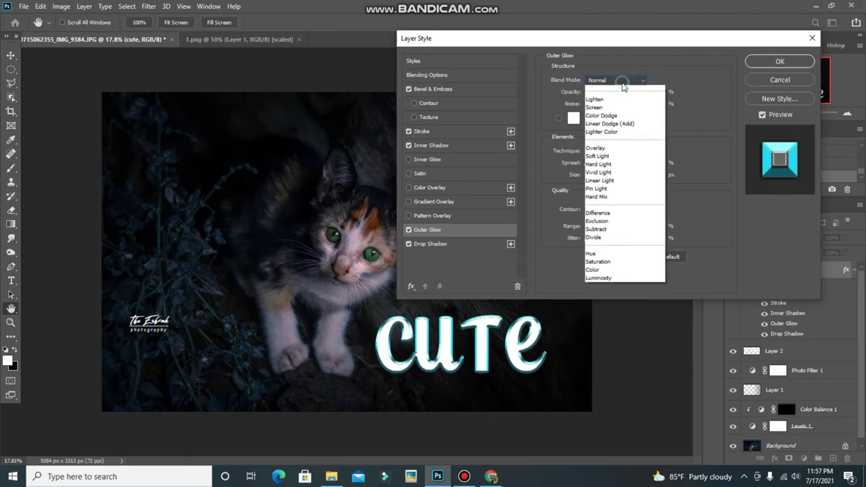
Enable Pattern Overlay on the CUTE text and try out Trees and Grass patterns
click(610, 170)
click(433, 217)
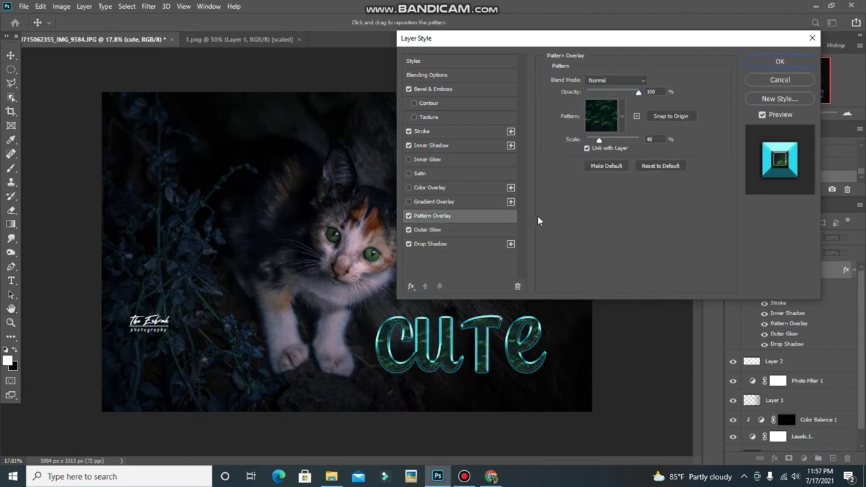
click(622, 117)
click(546, 148)
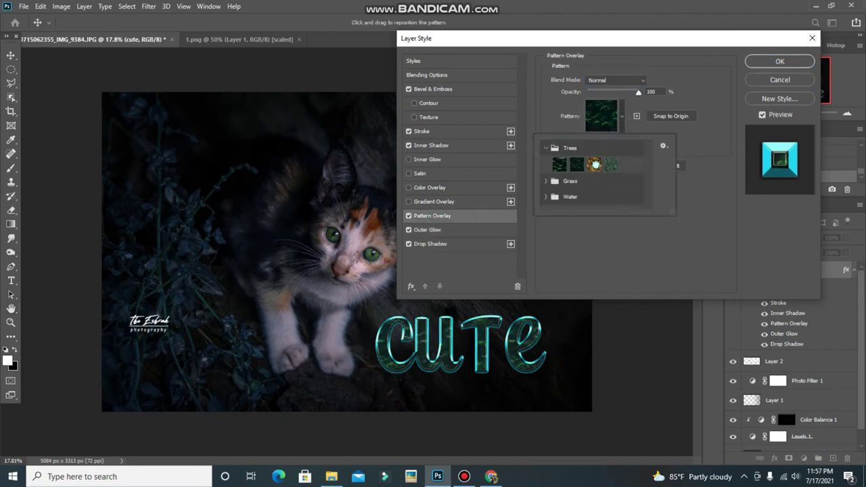
click(595, 165)
click(612, 163)
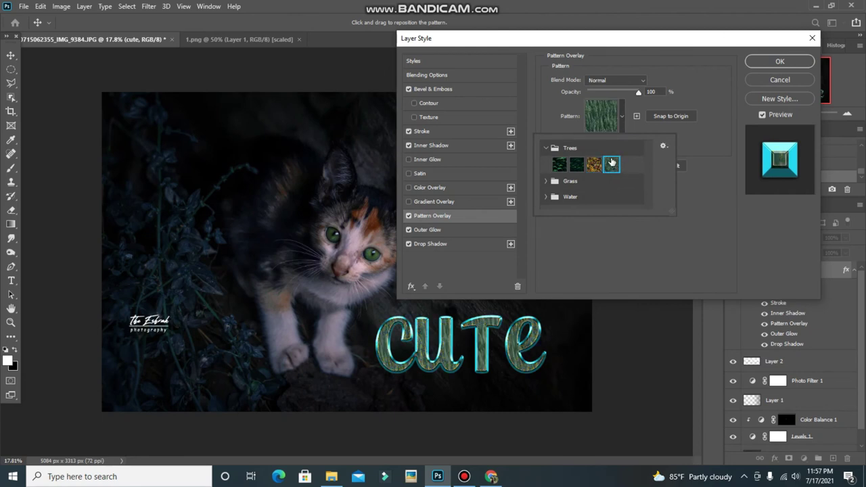
click(546, 181)
click(559, 197)
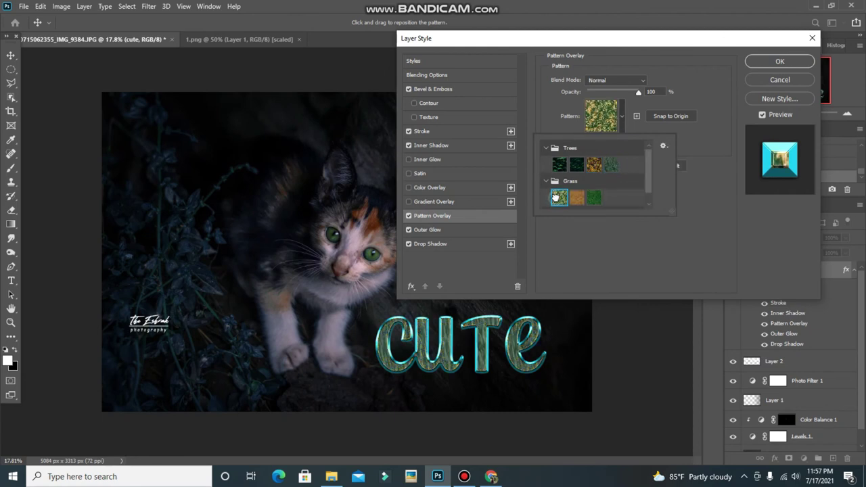
click(594, 197)
Settle on the deep blue Water pattern for the overlay
scroll(590, 195, down, 1)
click(546, 201)
click(559, 201)
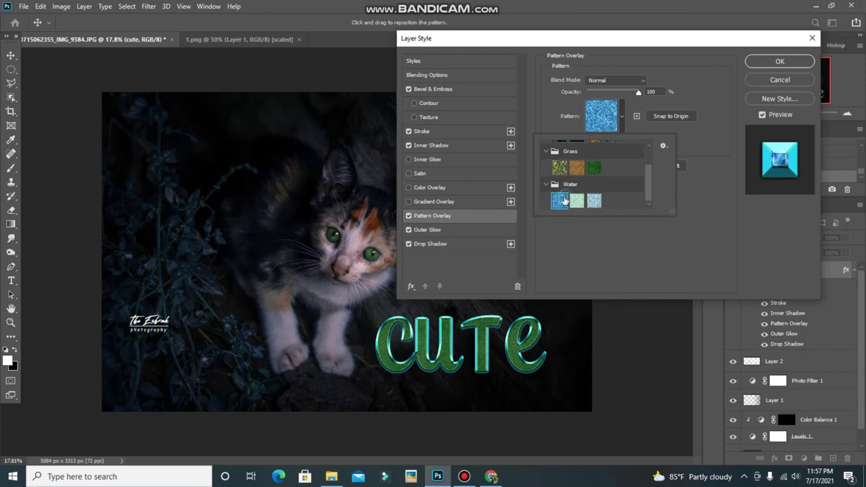
click(594, 201)
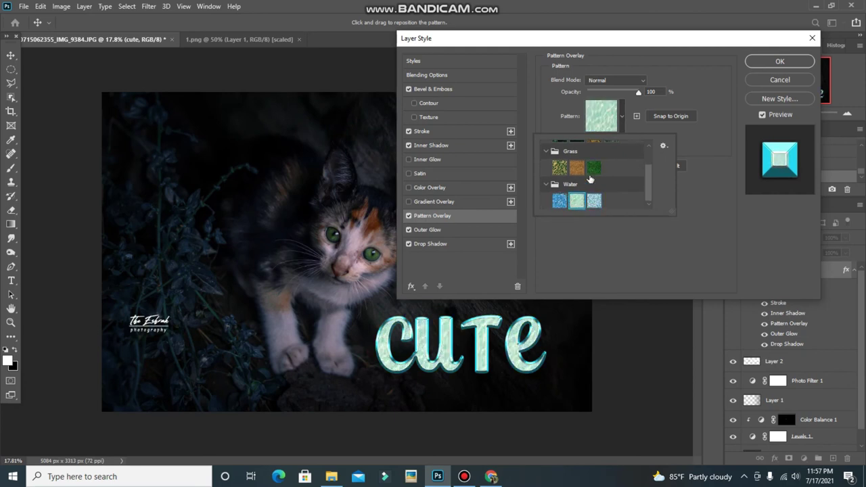
scroll(591, 180, up, 1)
click(611, 152)
scroll(590, 190, down, 1)
click(593, 201)
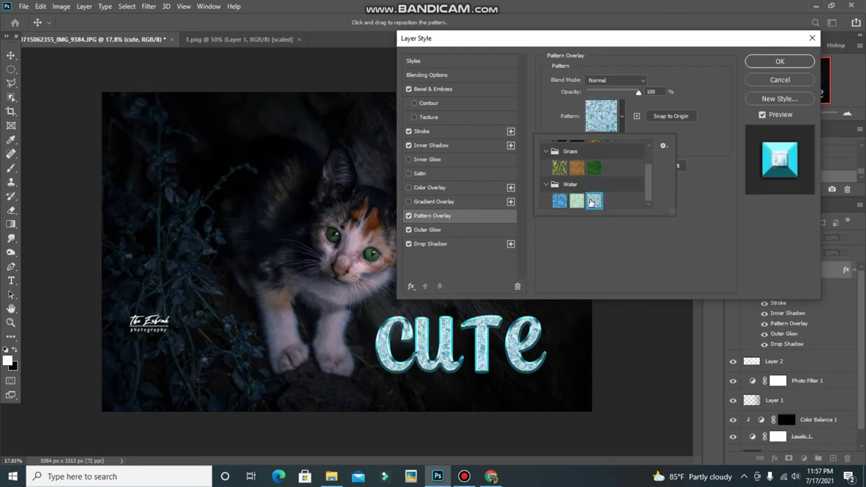
click(576, 201)
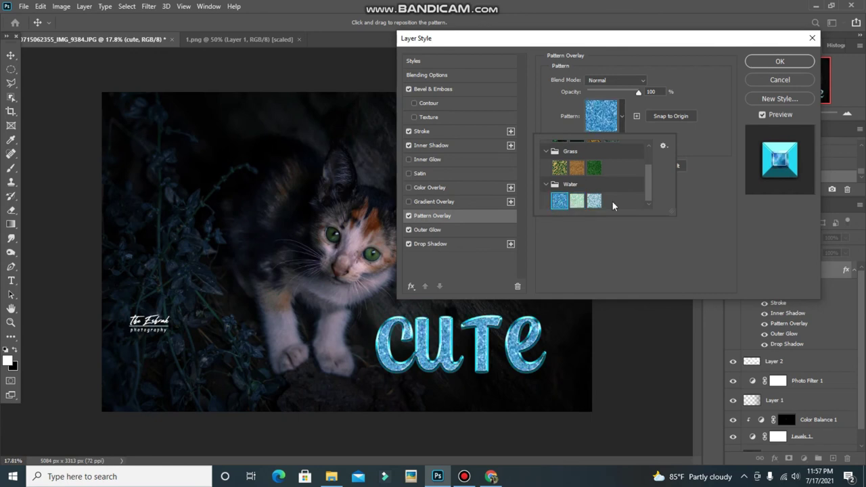
Add a Satin effect at 26% opacity and apply the layer style
click(409, 173)
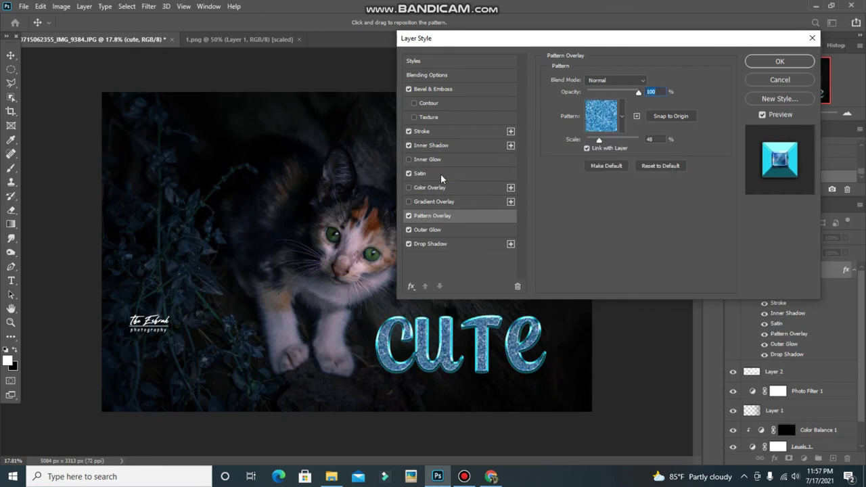
click(441, 176)
drag(598, 131, 596, 129)
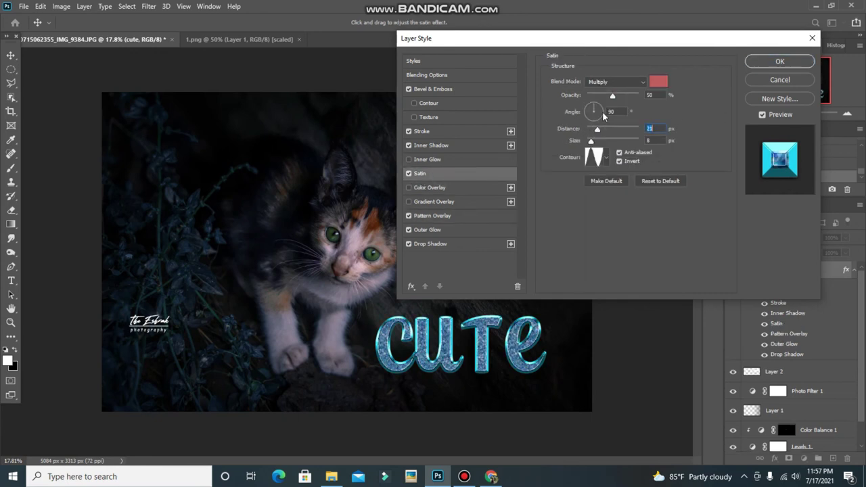
mouse_move(613, 95)
mouse_down()
mouse_move(586, 96)
mouse_move(606, 96)
mouse_up()
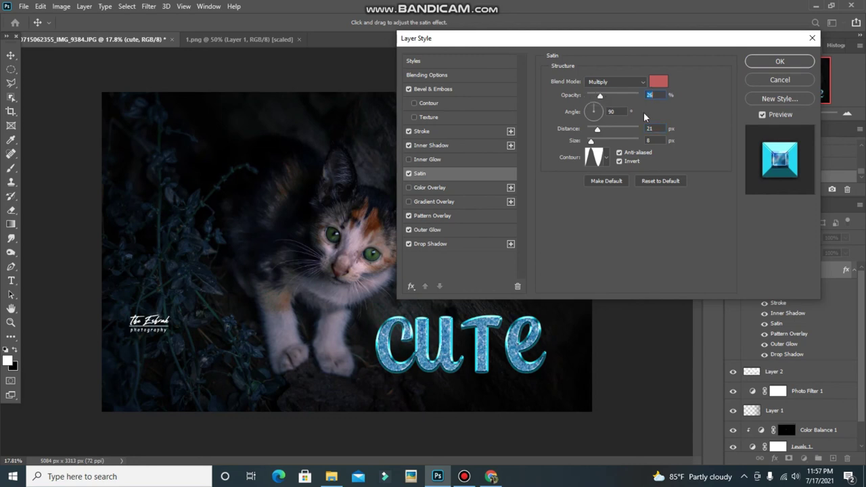
click(778, 62)
Scale the CUTE text to about 83% and position it in the lower right
click(11, 55)
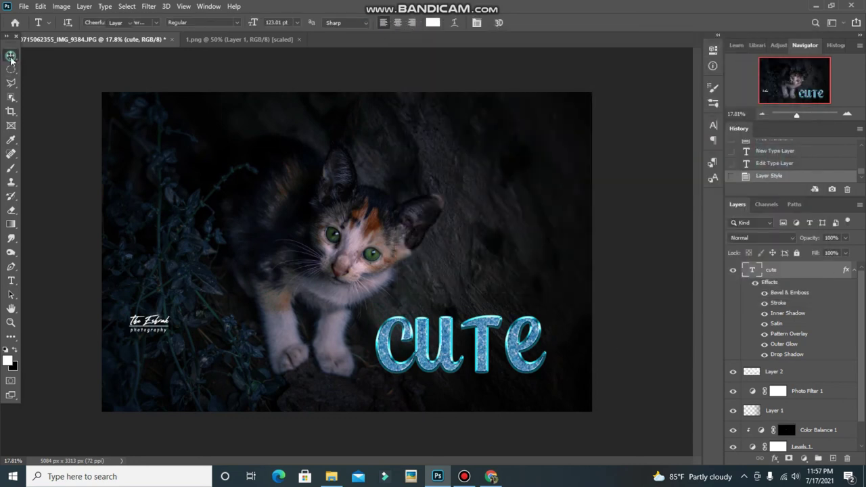
mouse_move(445, 356)
mouse_down()
mouse_move(427, 365)
mouse_move(425, 345)
mouse_move(454, 366)
mouse_up()
key(ctrl+])
key(ctrl+])
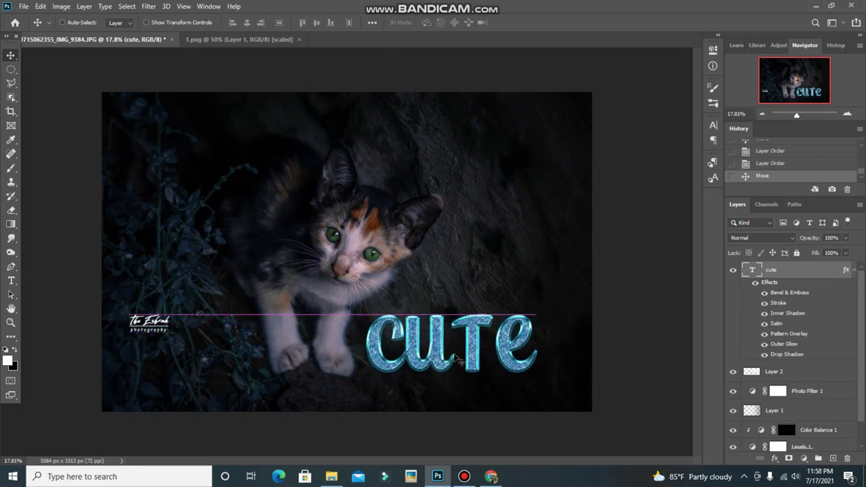
key(ctrl+t)
drag(538, 314, 510, 315)
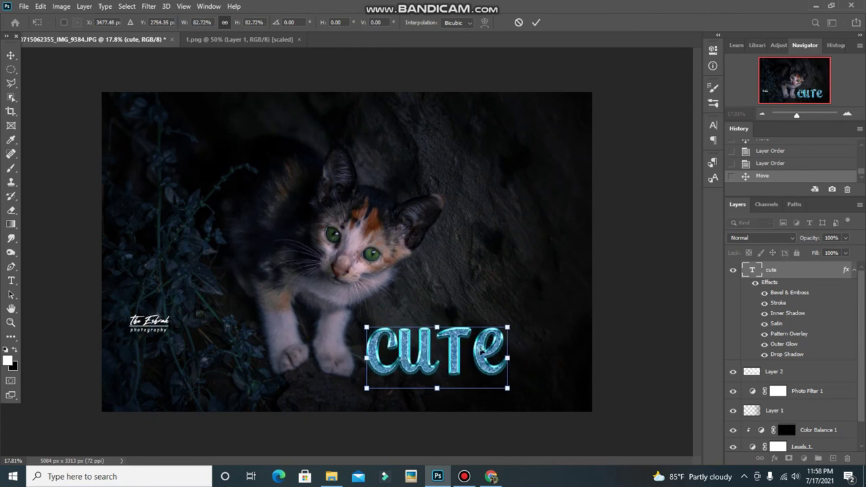
drag(485, 341, 488, 350)
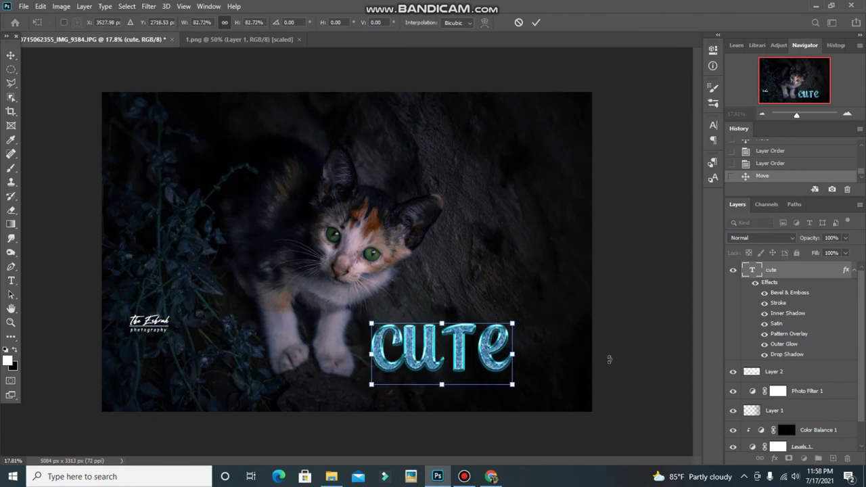
click(535, 22)
drag(130, 329, 154, 328)
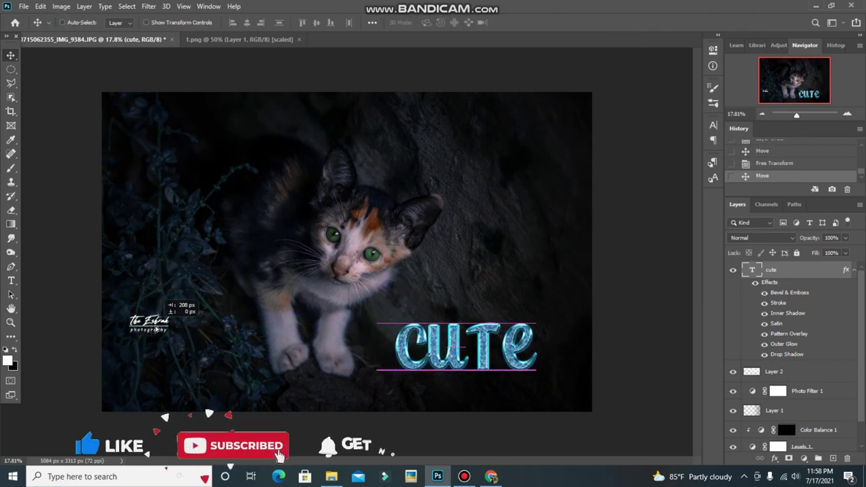
Stack the logo's Layer 2 above the text and move the logo just above CUTE
click(746, 372)
drag(758, 293, 759, 290)
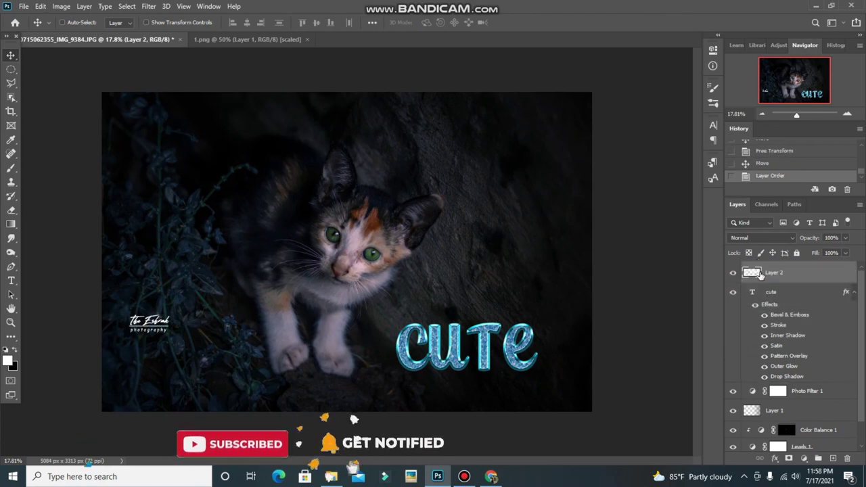
drag(154, 289, 455, 291)
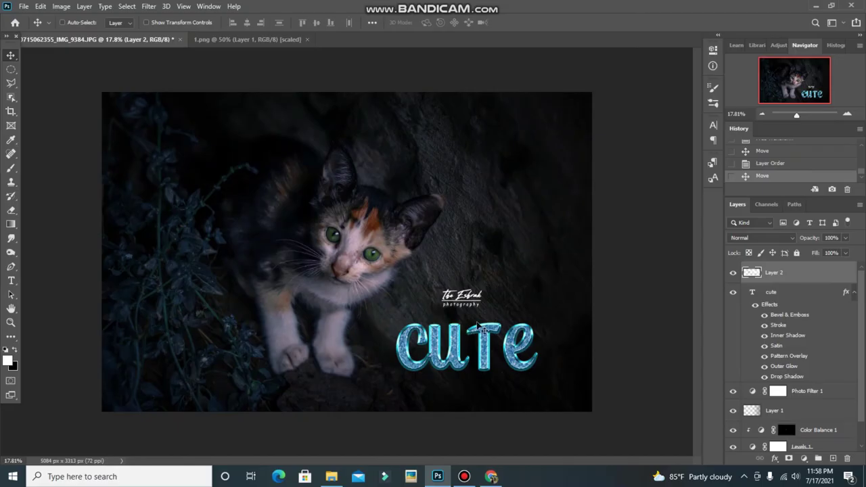
Flatten all layers into one Background and save as a progressive JPEG at quality 12 (Maximum)
click(85, 7)
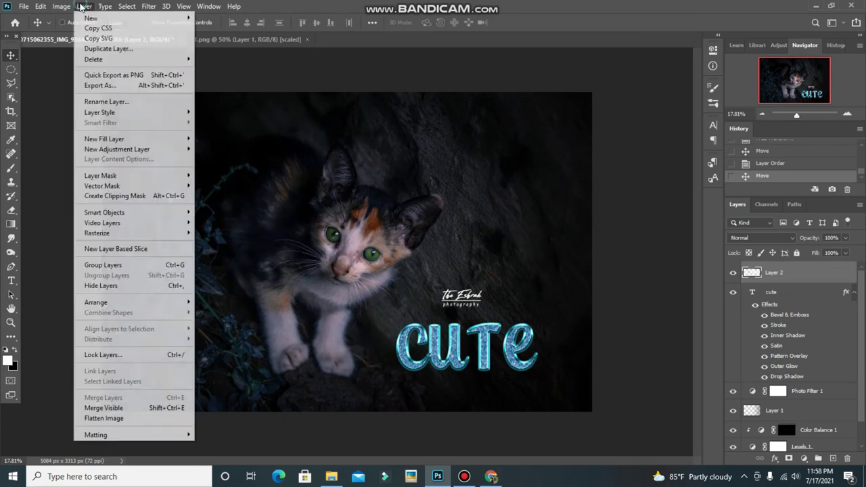
click(132, 418)
click(24, 6)
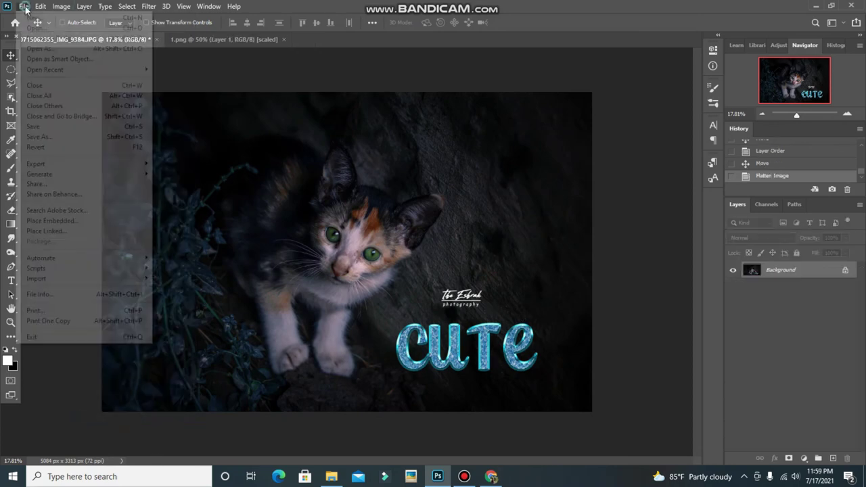
click(101, 123)
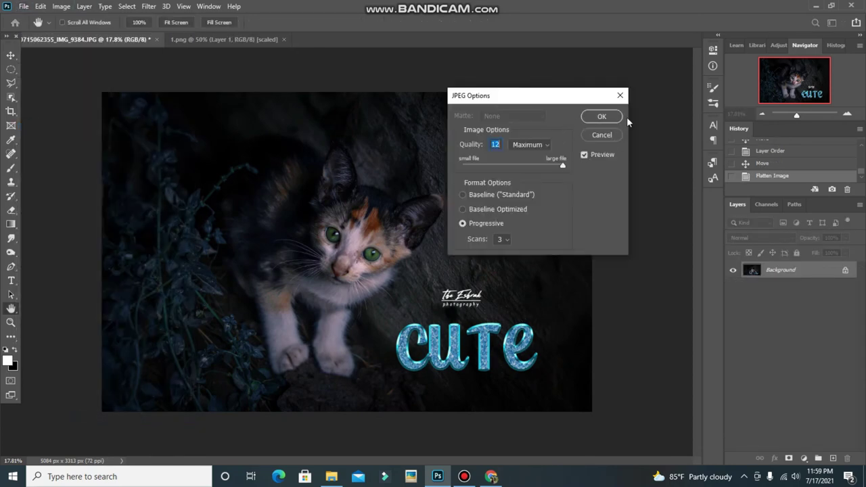
click(603, 117)
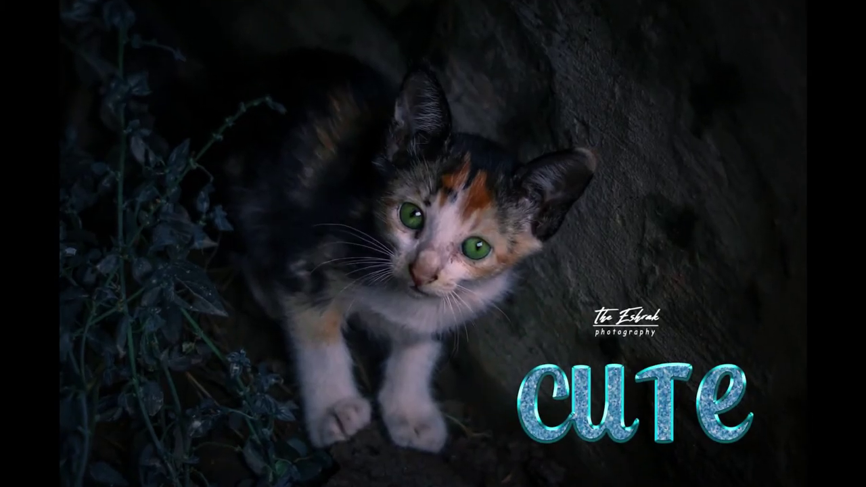